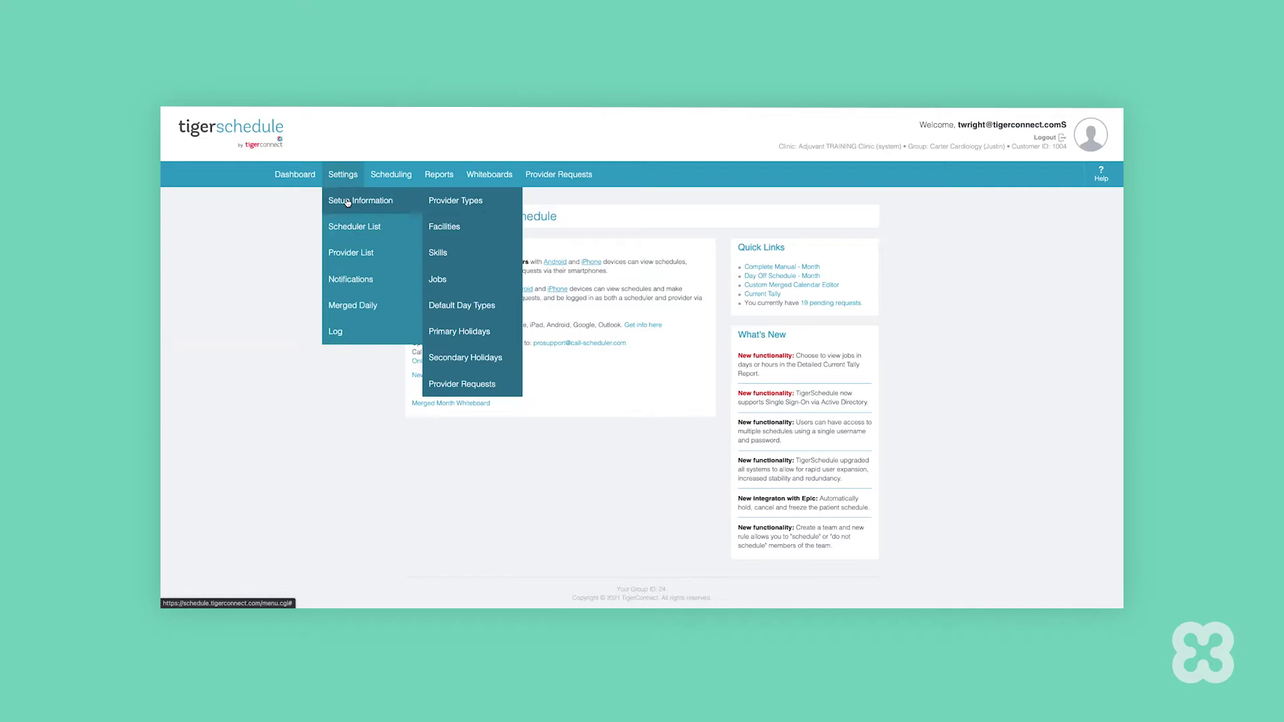
- View the group's jobs setup list, followed by its skills setup list
click(444, 276)
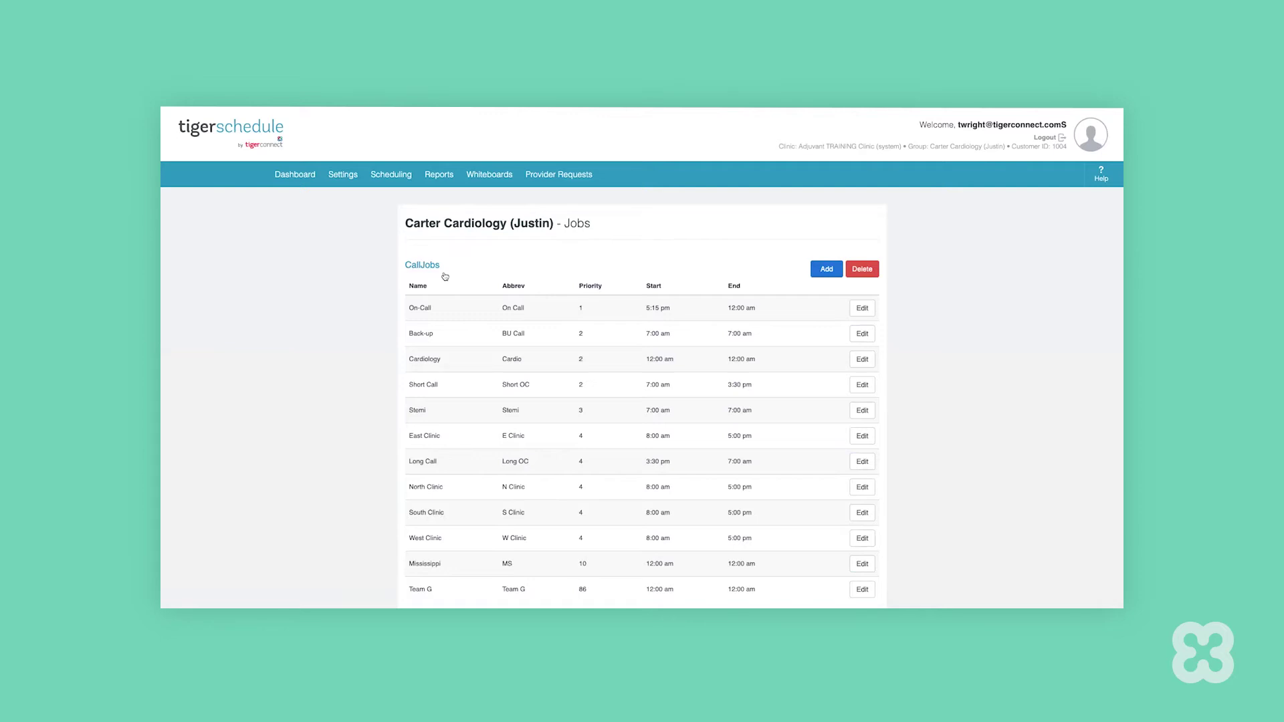
mouse_move(342, 174)
mouse_move(361, 200)
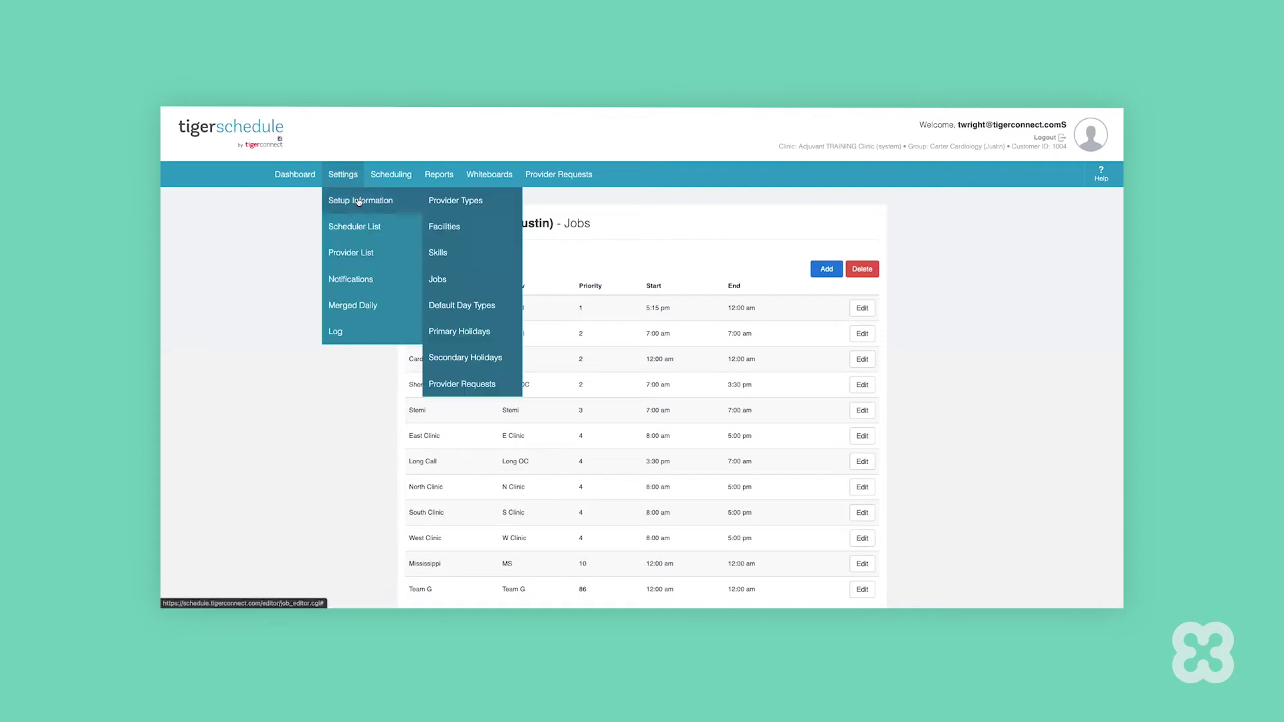
click(455, 254)
- View the first provider's record from the provider list, and open the text message reminder settings
mouse_move(342, 174)
mouse_move(345, 210)
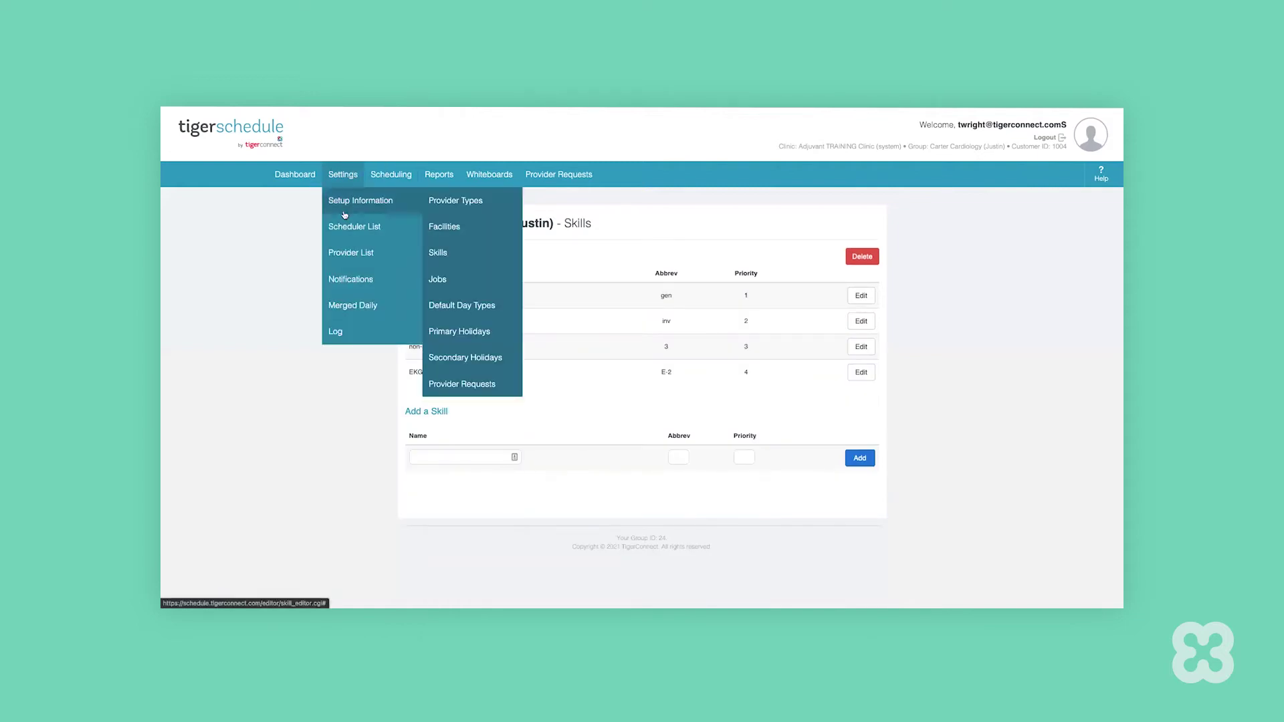
click(344, 252)
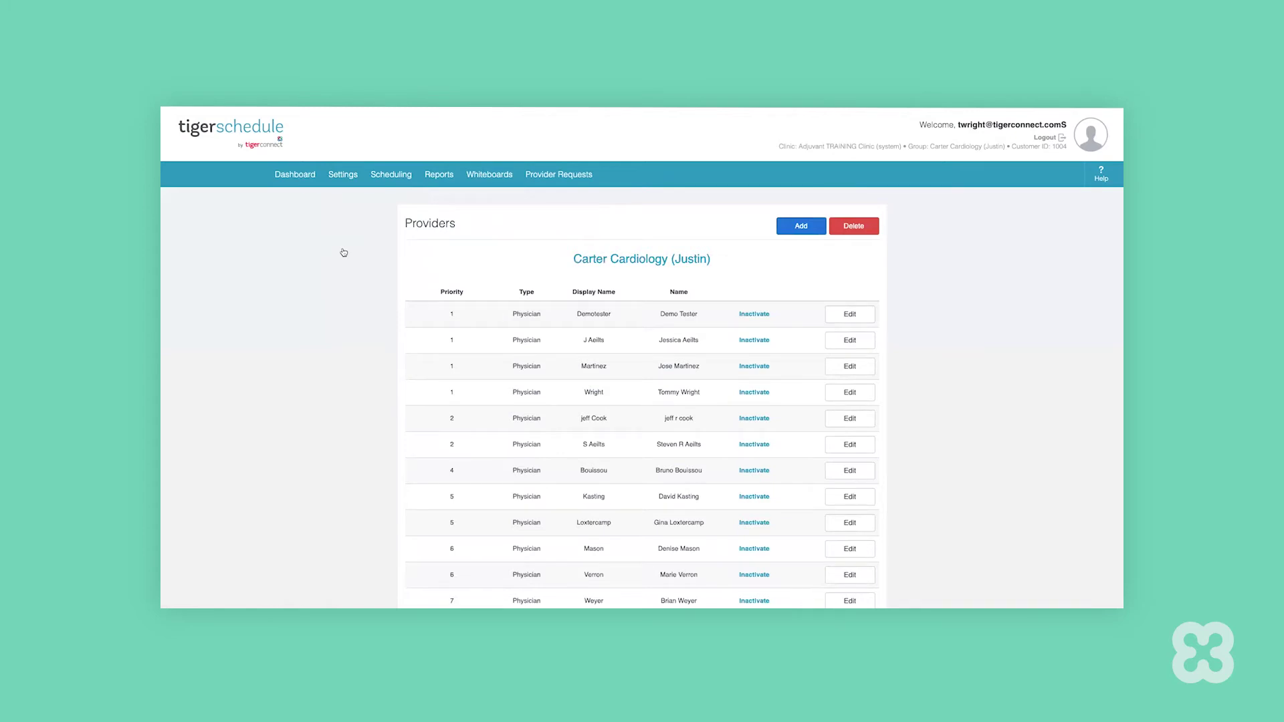
click(846, 322)
mouse_move(328, 173)
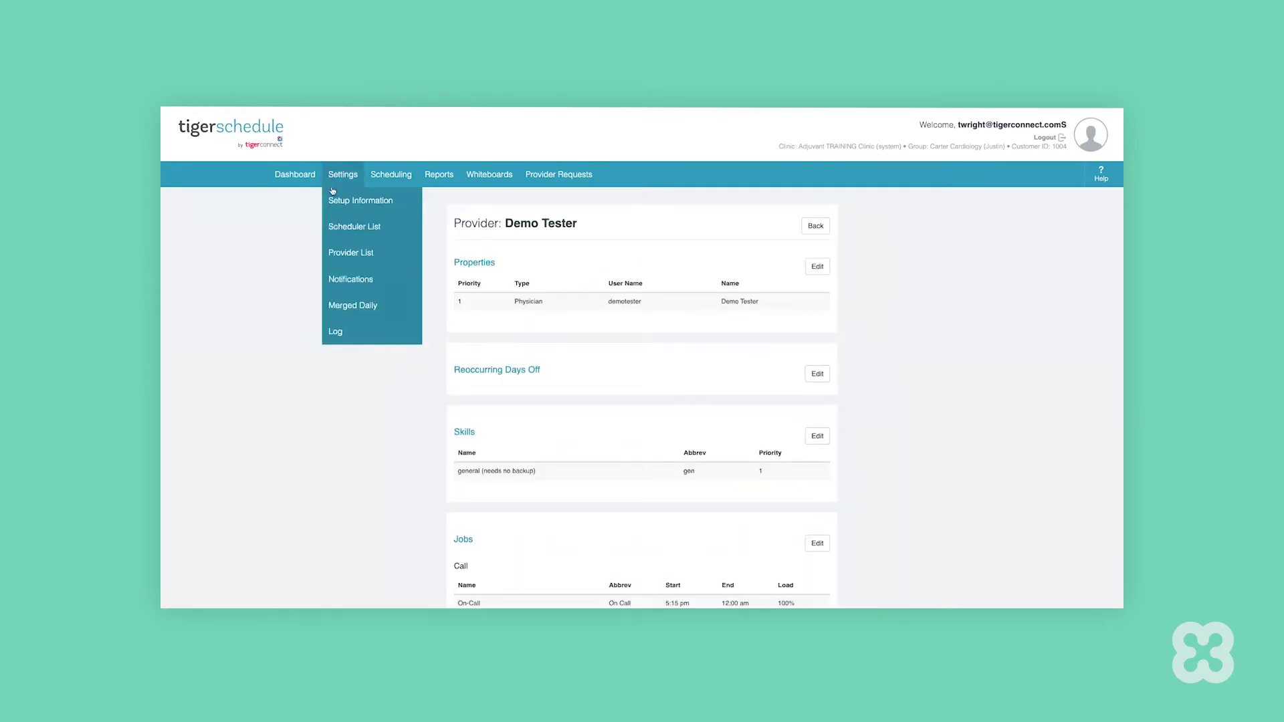
click(335, 278)
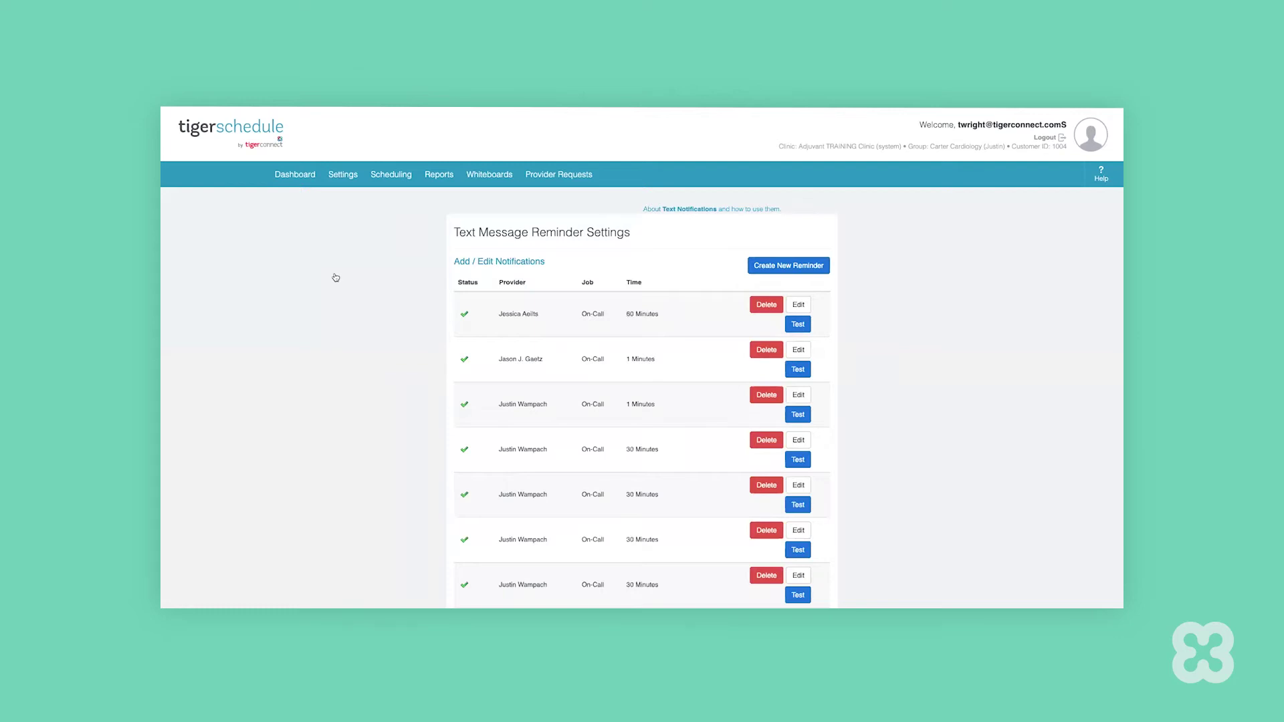
- In Scheduling Assistant rule 7, set the condition to Any Provider assigned to work On-Call on Saturday
mouse_move(402, 182)
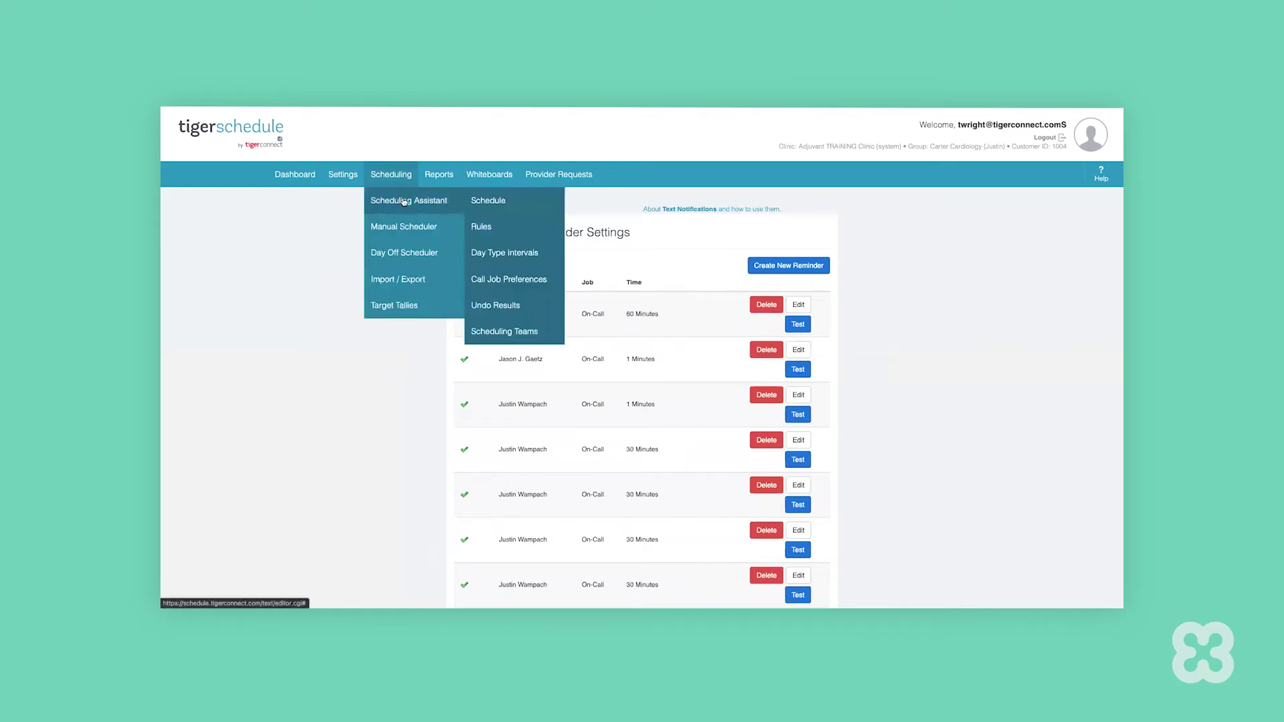
click(480, 227)
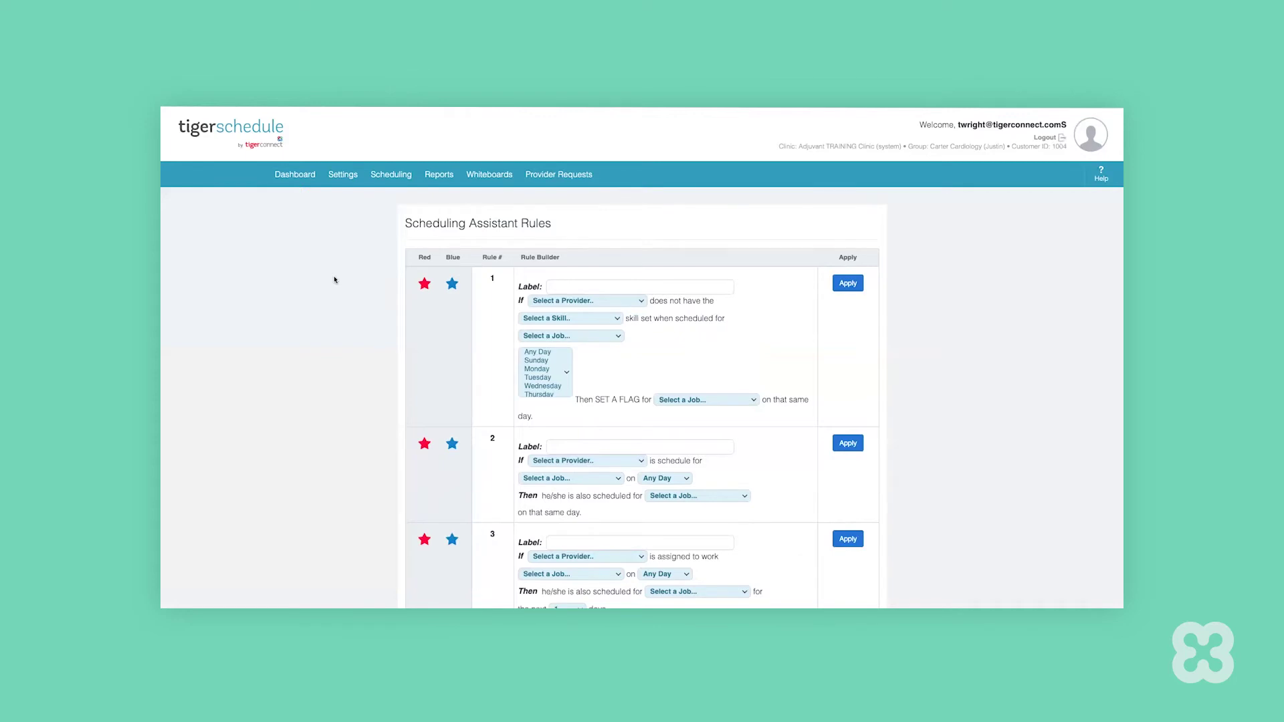
scroll(334, 279, down, 20)
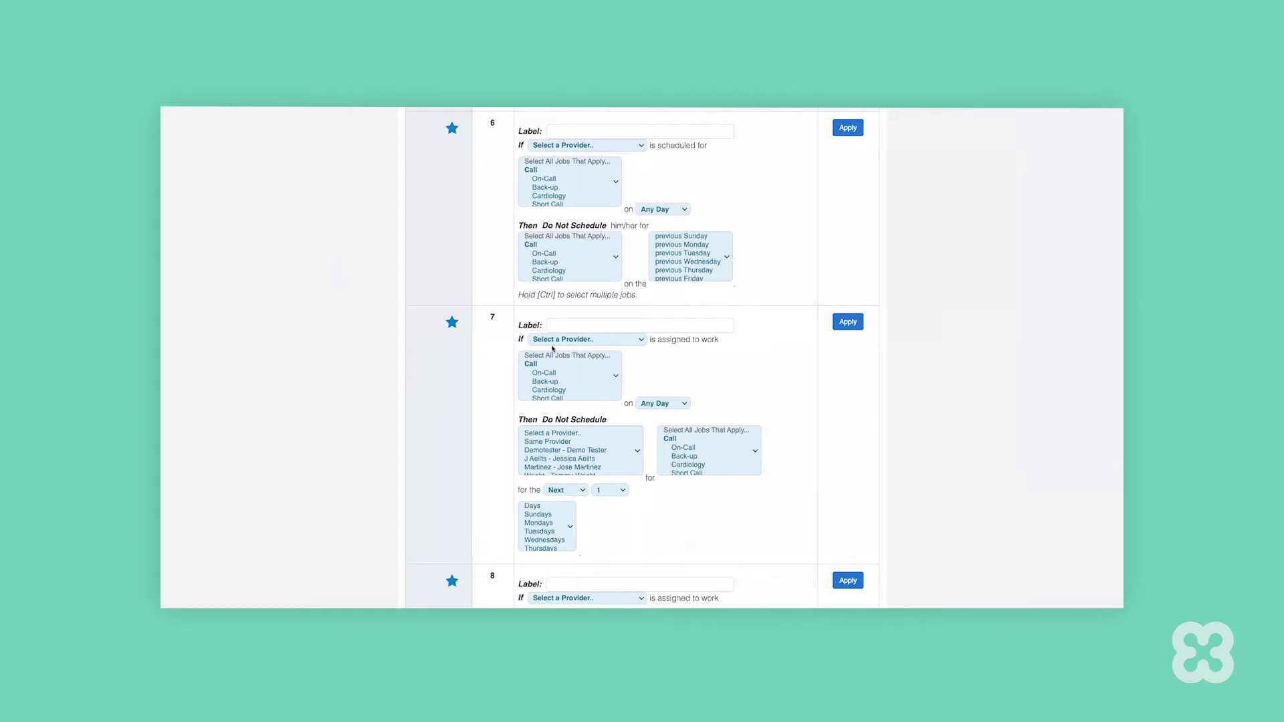
click(575, 343)
click(575, 352)
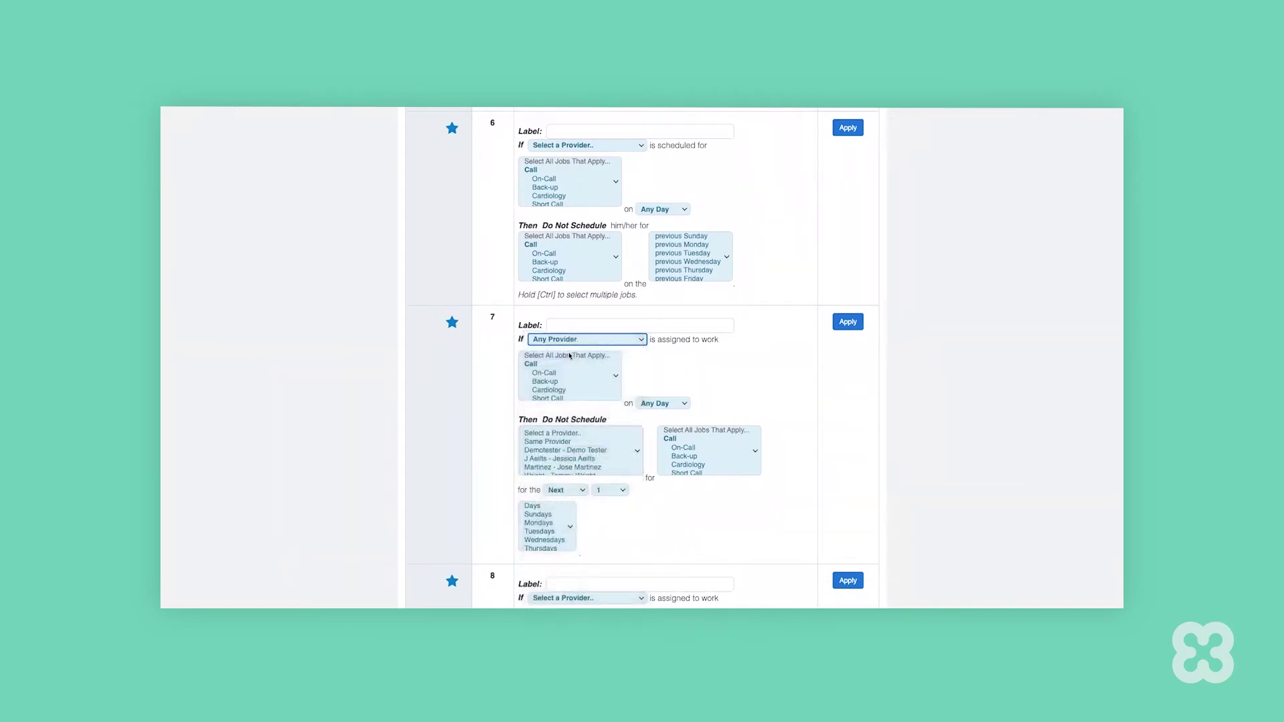
click(555, 373)
click(648, 403)
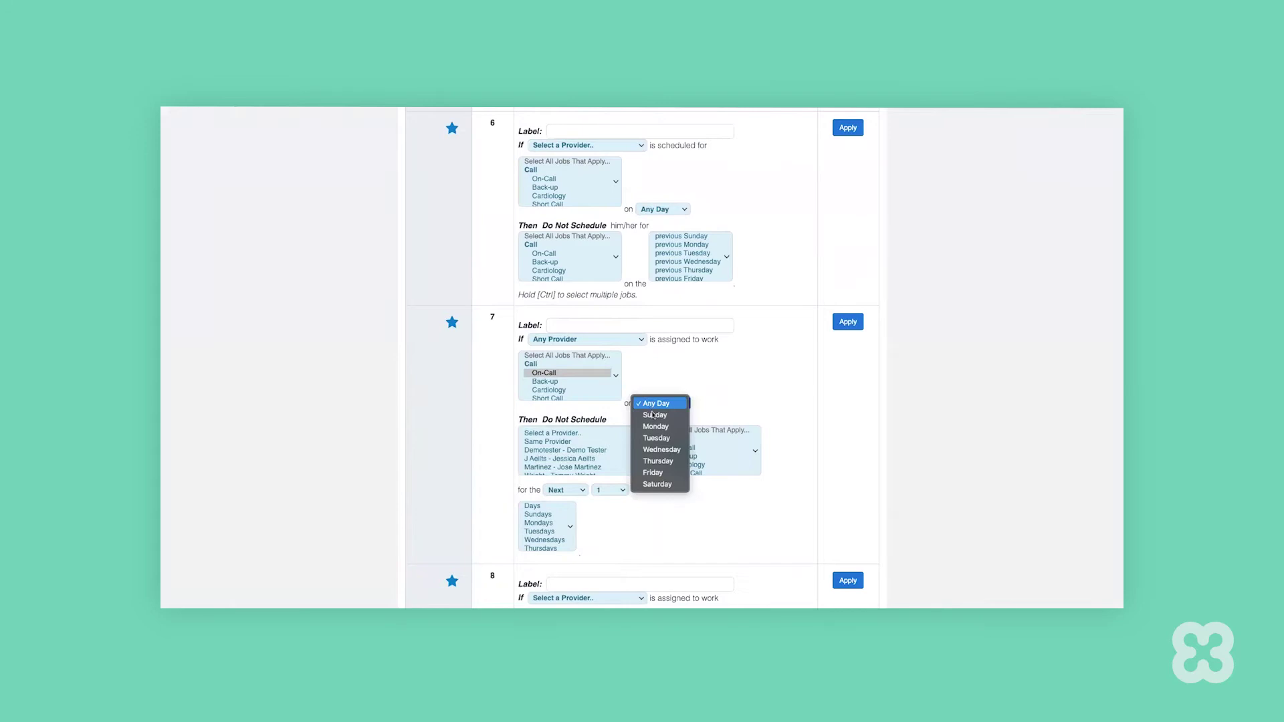
click(655, 484)
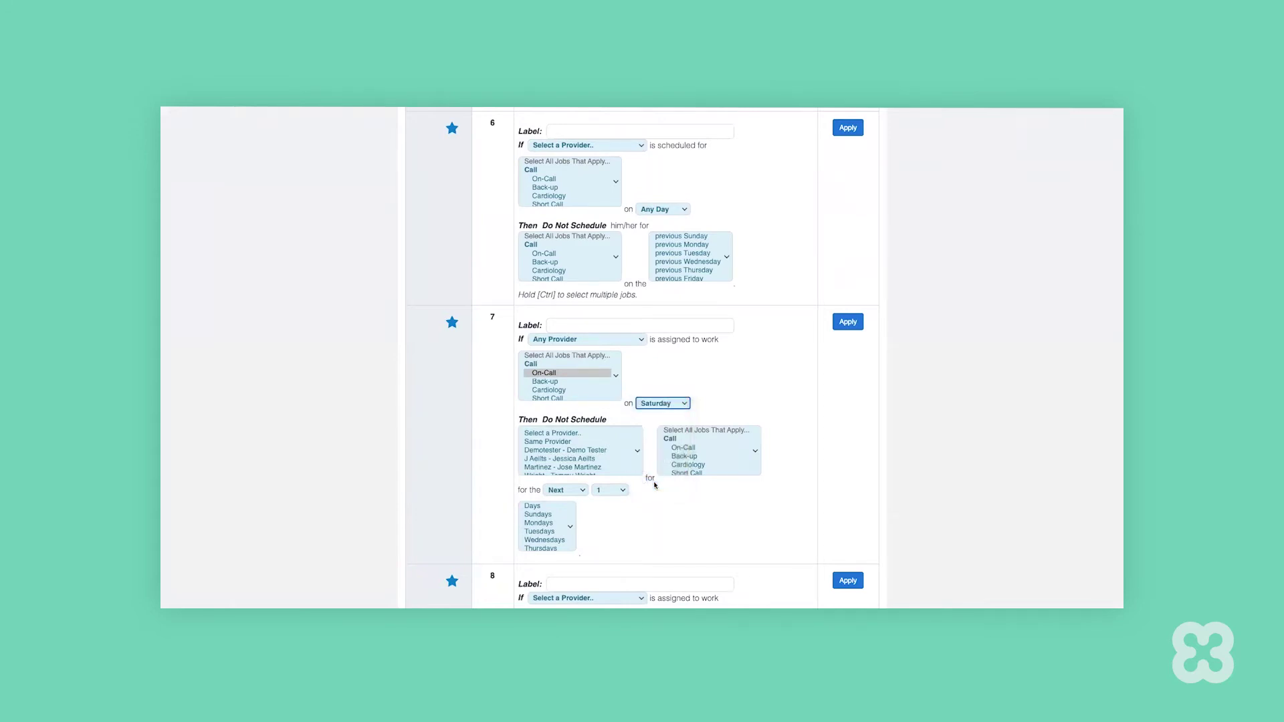
- Set rule 7 to not schedule the Same Provider for On-Call for the next 2 Saturdays
click(577, 443)
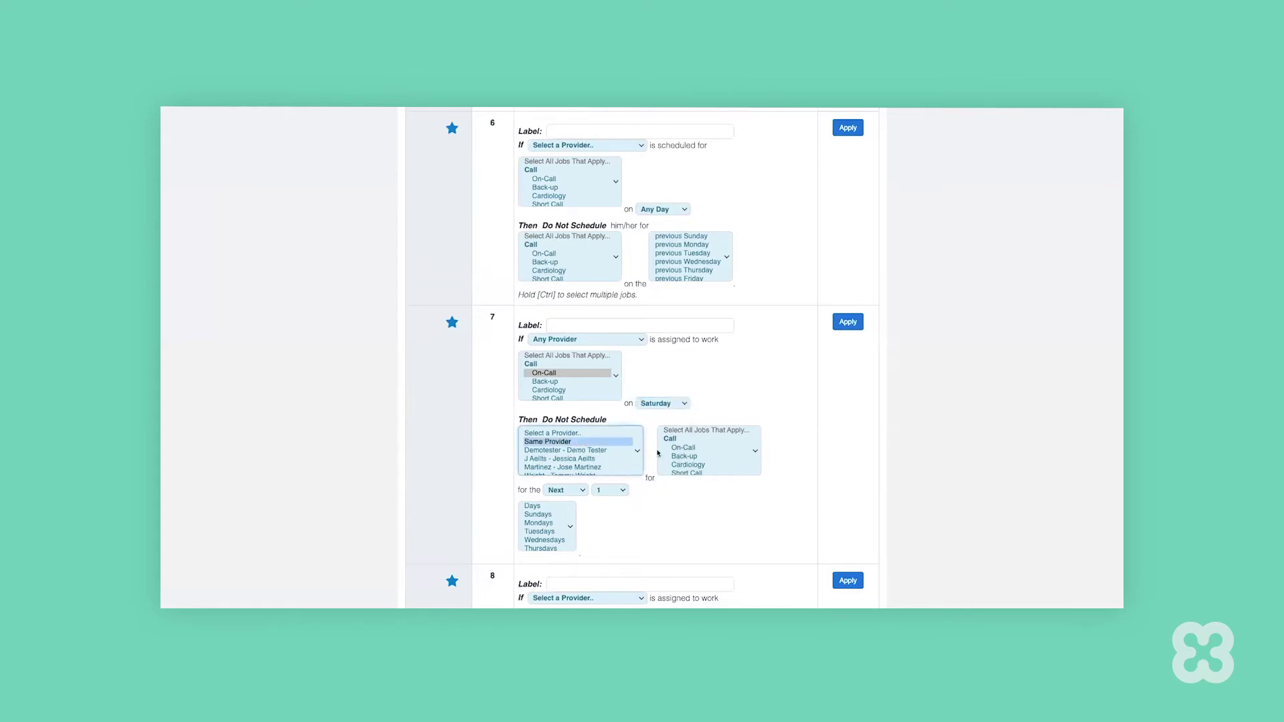
click(682, 448)
click(614, 491)
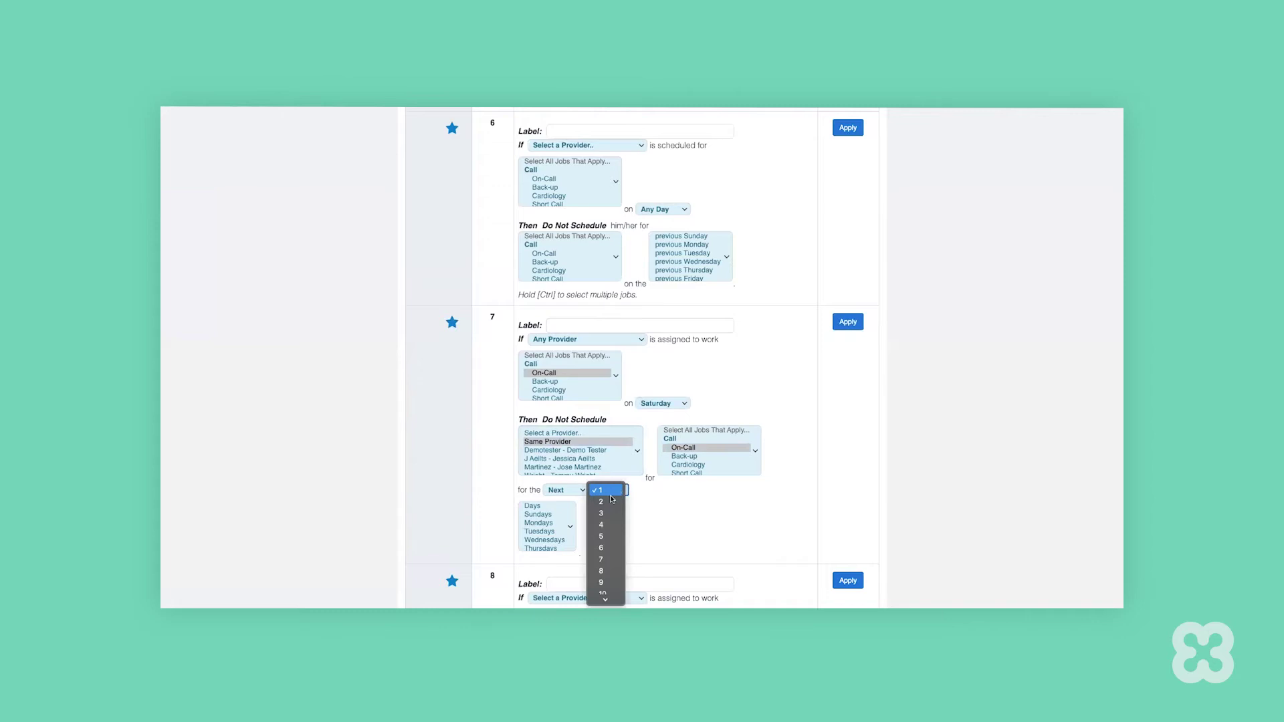
click(601, 501)
scroll(555, 533, down, 2)
click(546, 547)
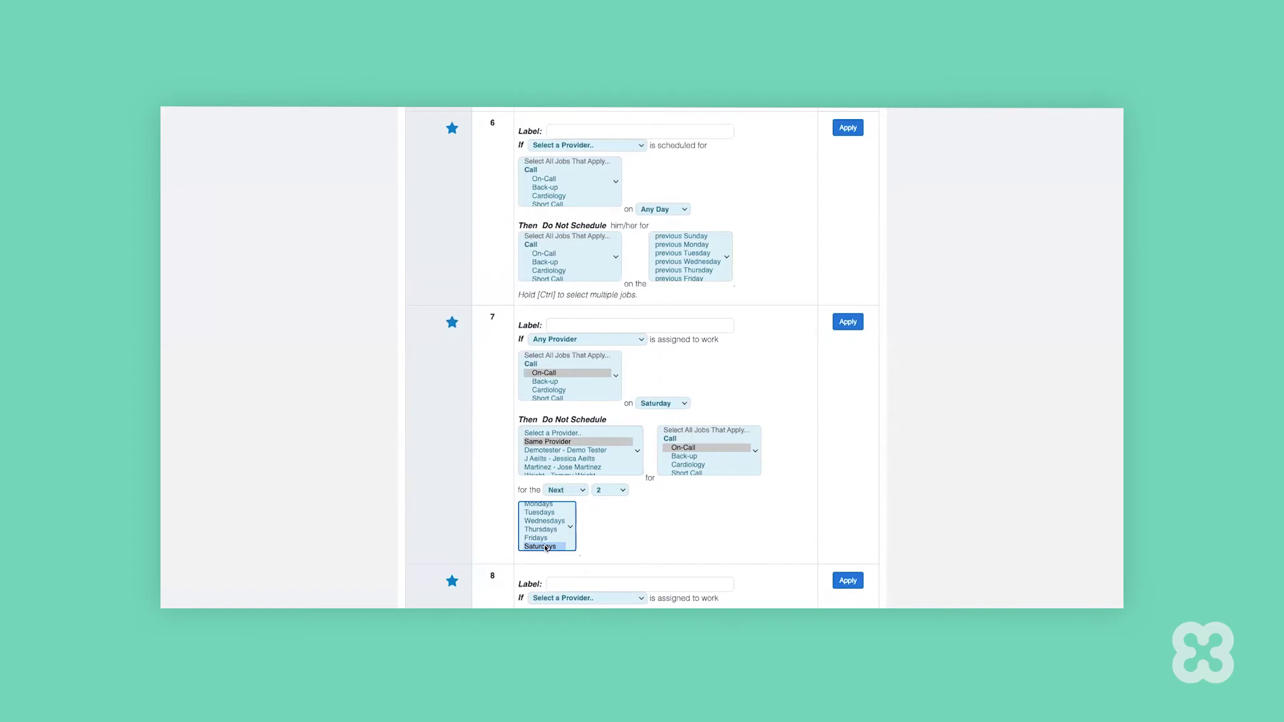
- Open the Scheduling Assistant's schedule form and choose On-Call as the job
scroll(596, 495, up, 15)
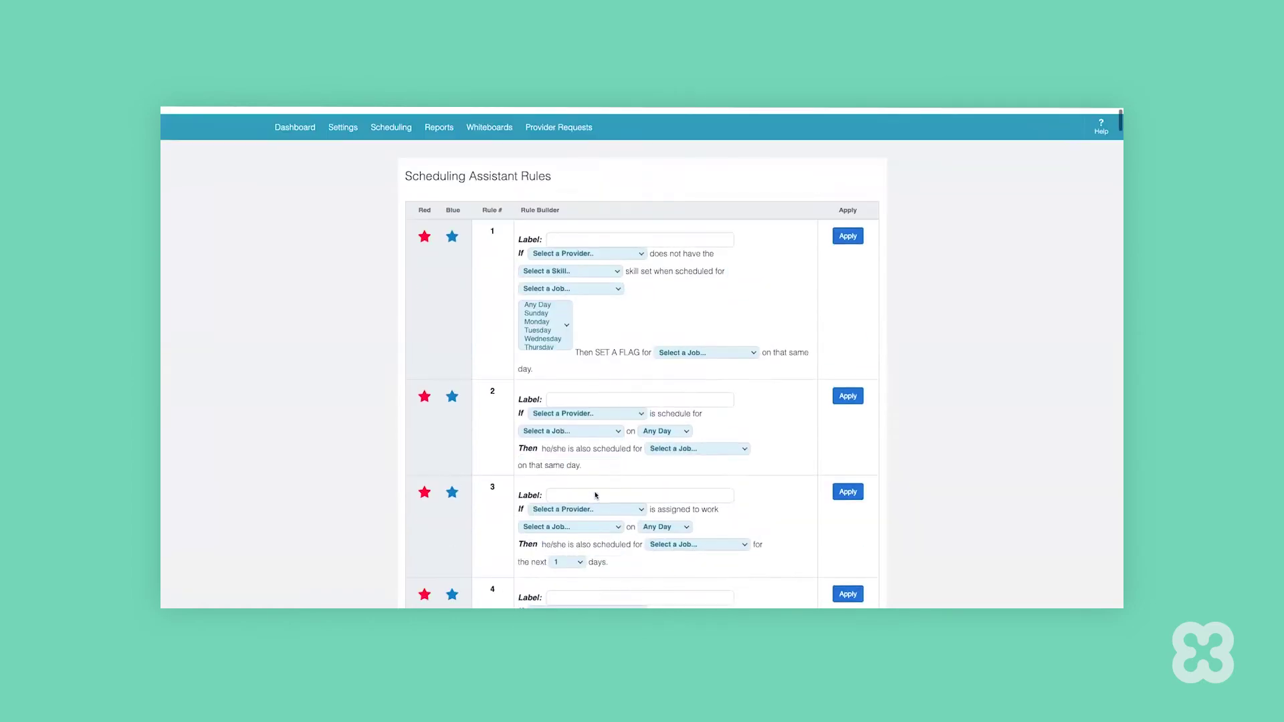
click(401, 180)
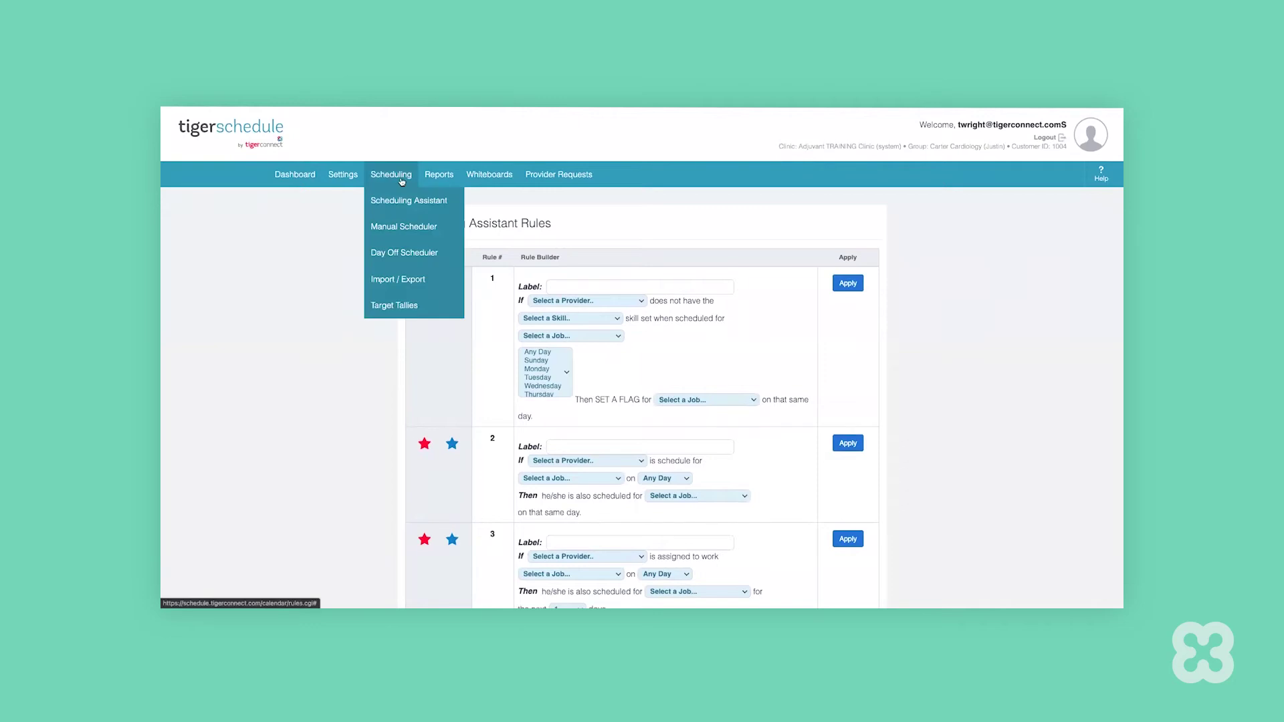
mouse_move(401, 199)
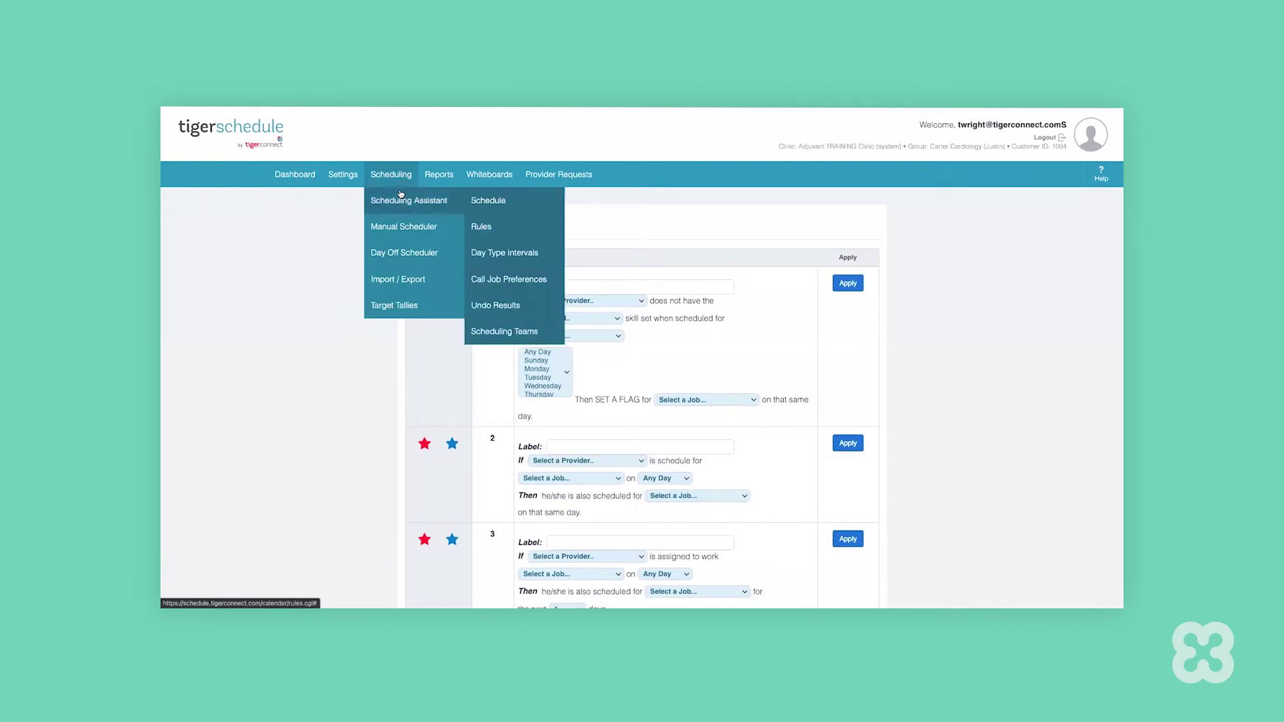
click(488, 201)
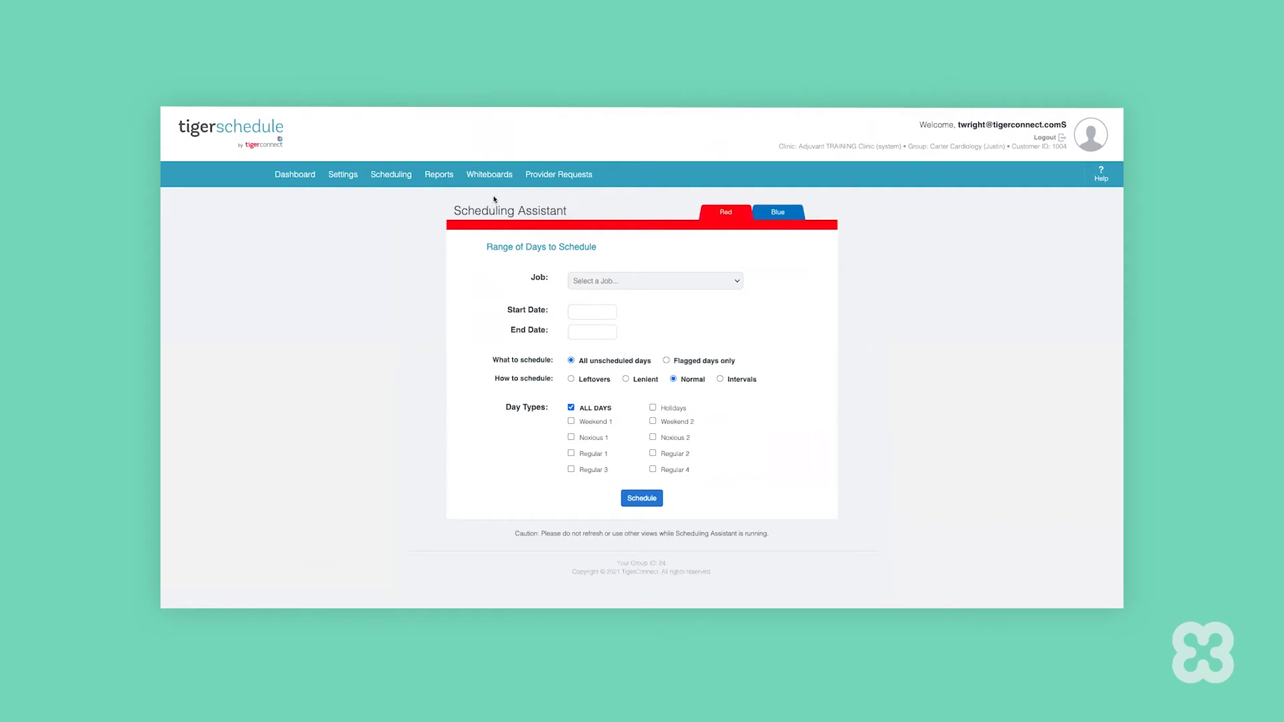
click(605, 281)
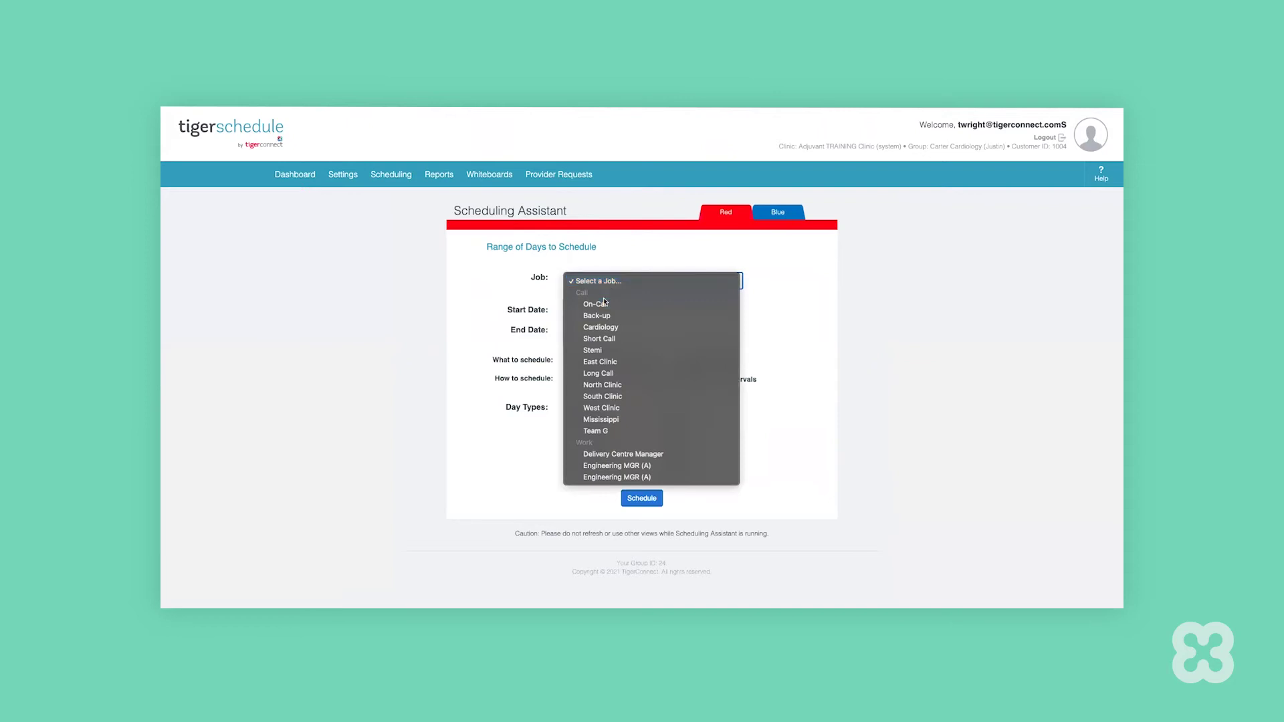
click(605, 305)
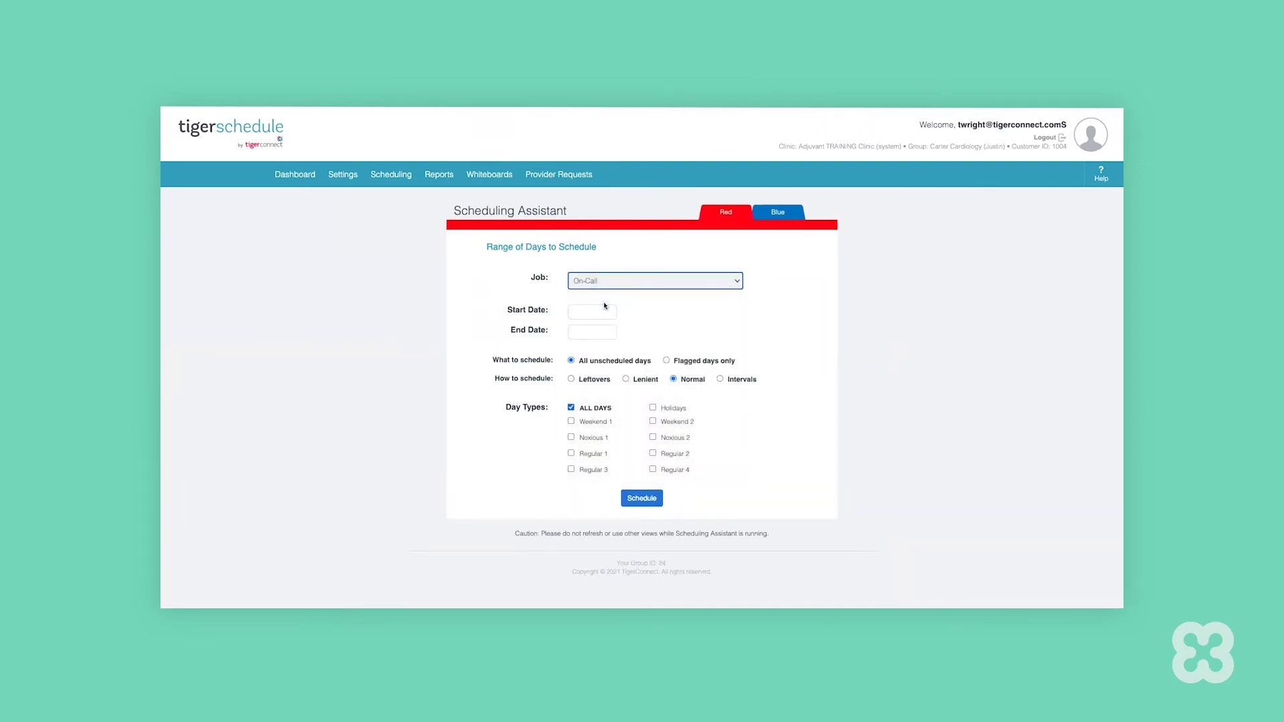
- Set the scheduling range from 03/01/2021 to 03/31/2021
click(603, 309)
click(604, 396)
click(592, 332)
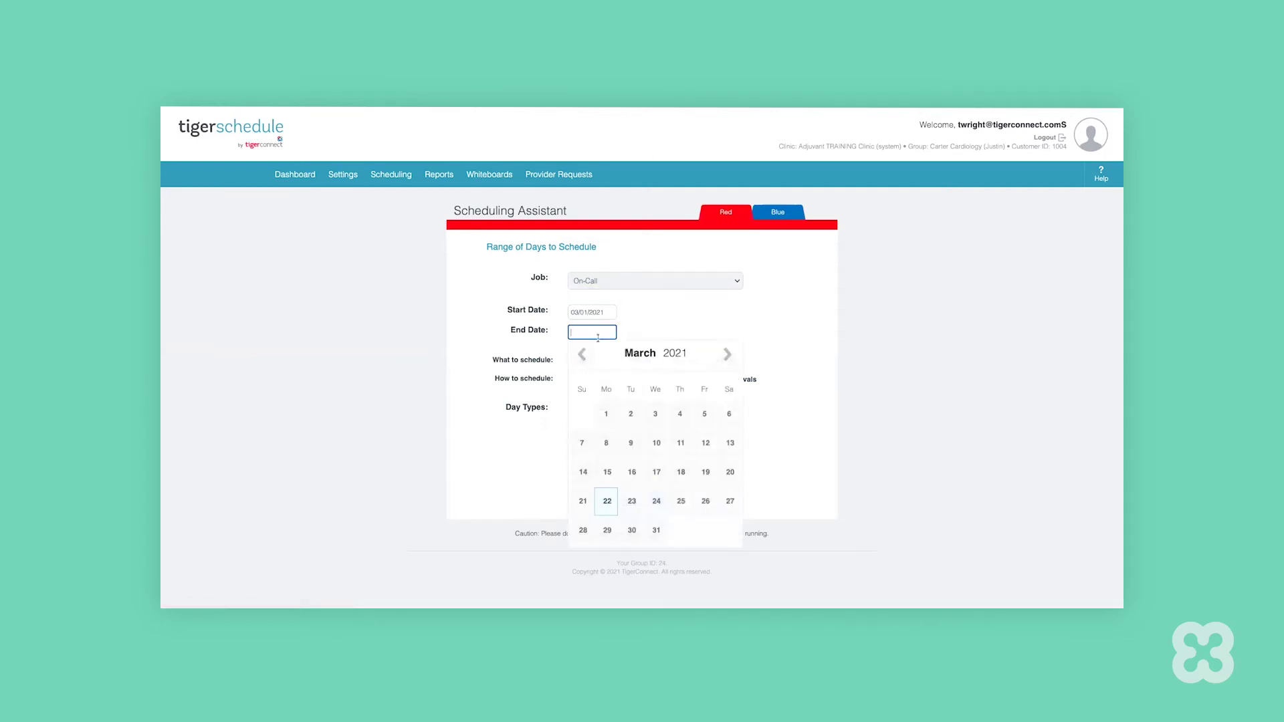
click(655, 530)
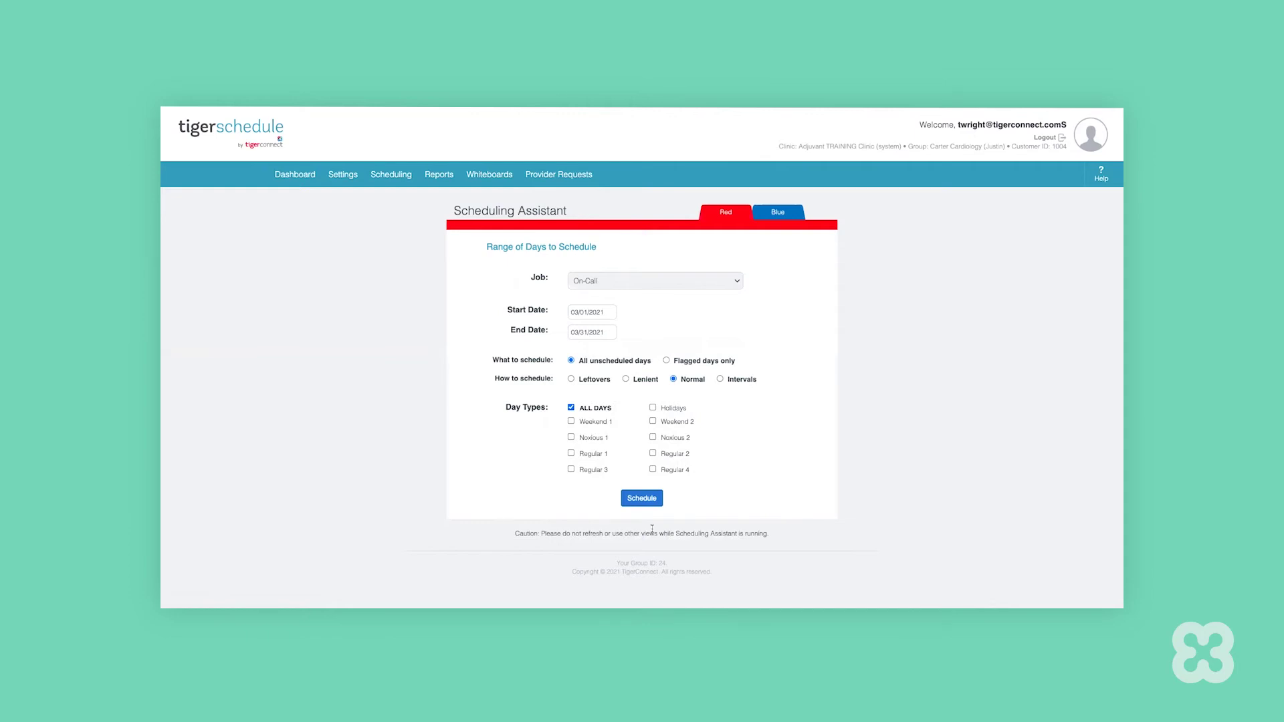
- Open the manual scheduler's monthly calendar for March 2021
mouse_move(403, 182)
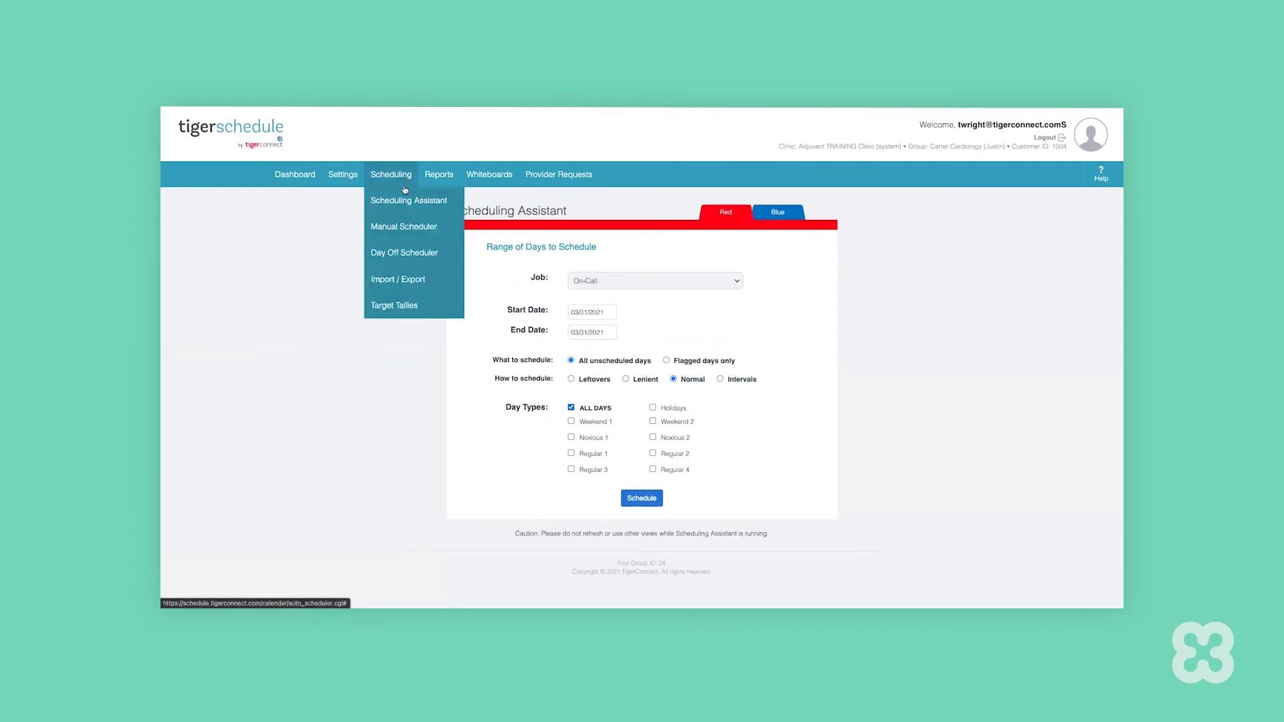
mouse_move(408, 226)
click(523, 256)
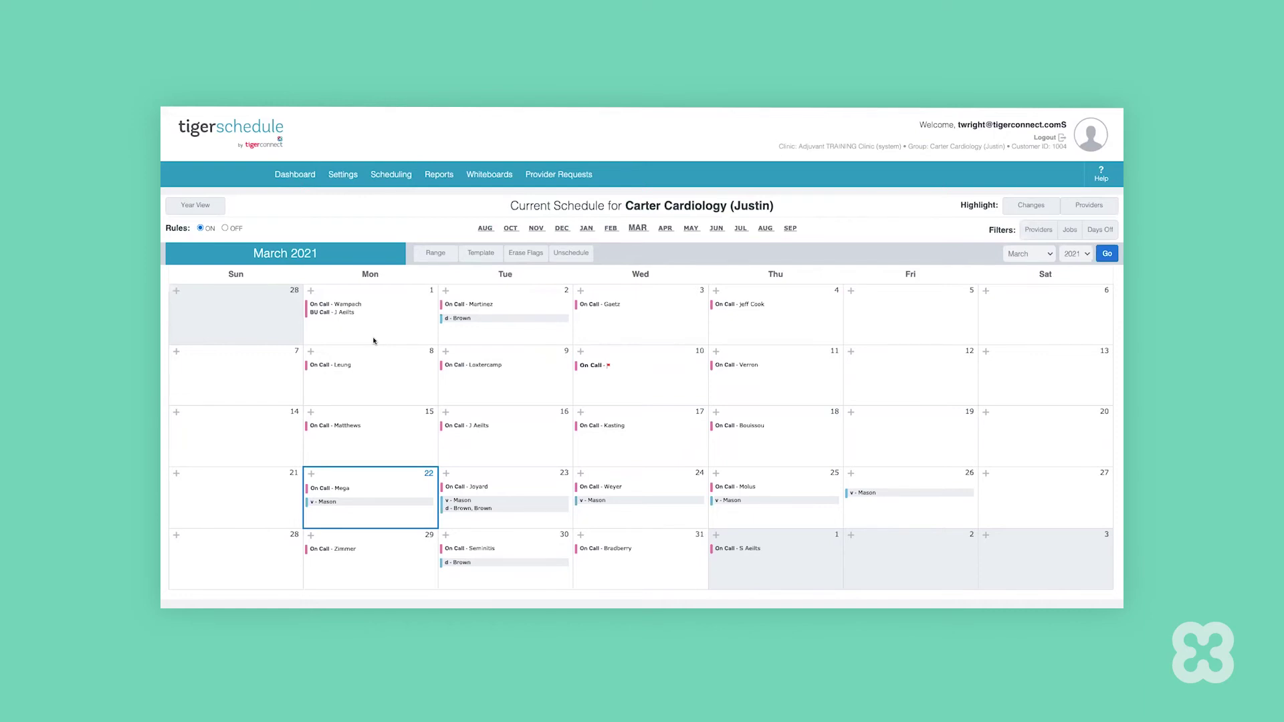
- View the manual scheduler's provider filter list and close it without changing the filter
click(209, 208)
click(1068, 234)
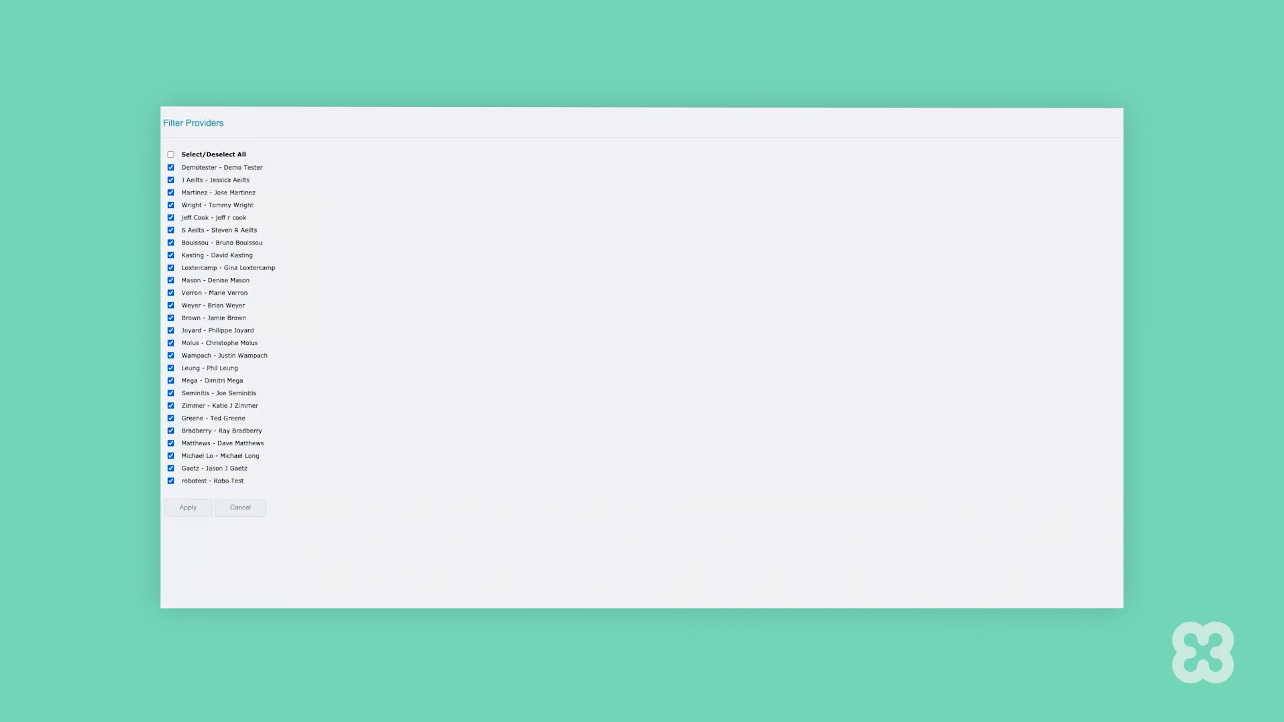
key(super+w)
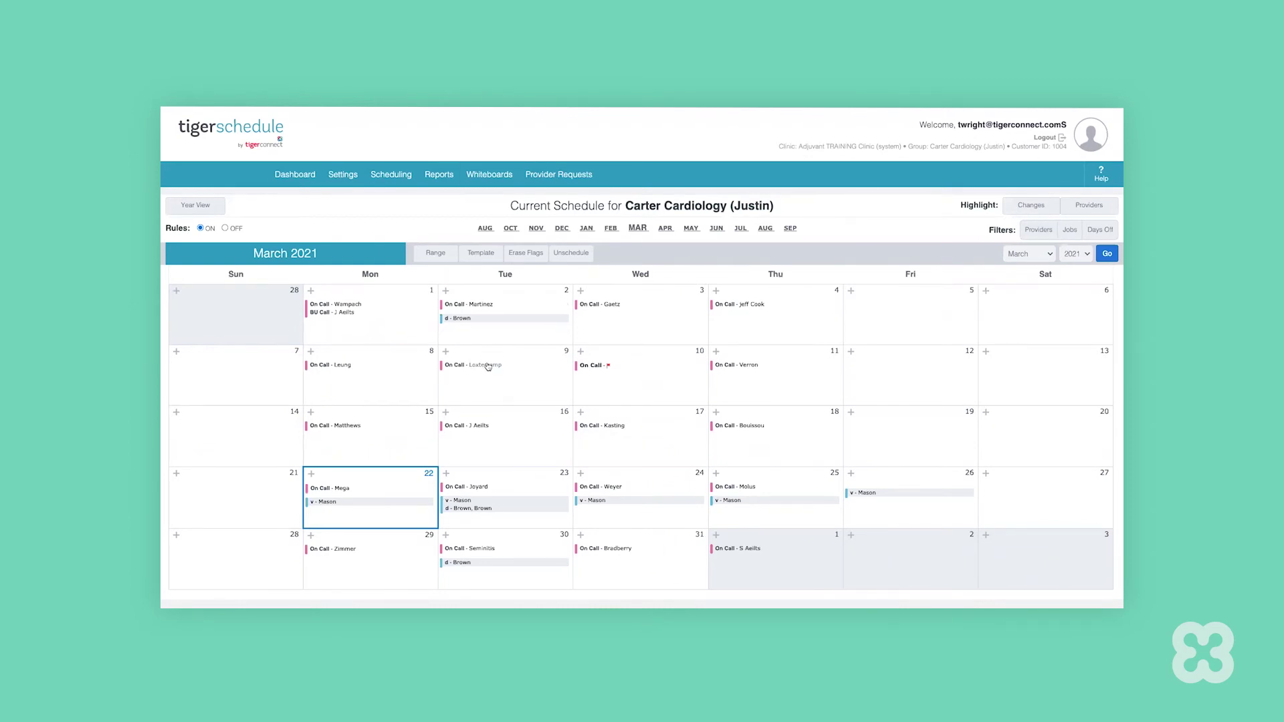
- Open manual scheduling for 03/09/2021 and look through the provider choices for the On-Call and Back-up jobs
click(461, 366)
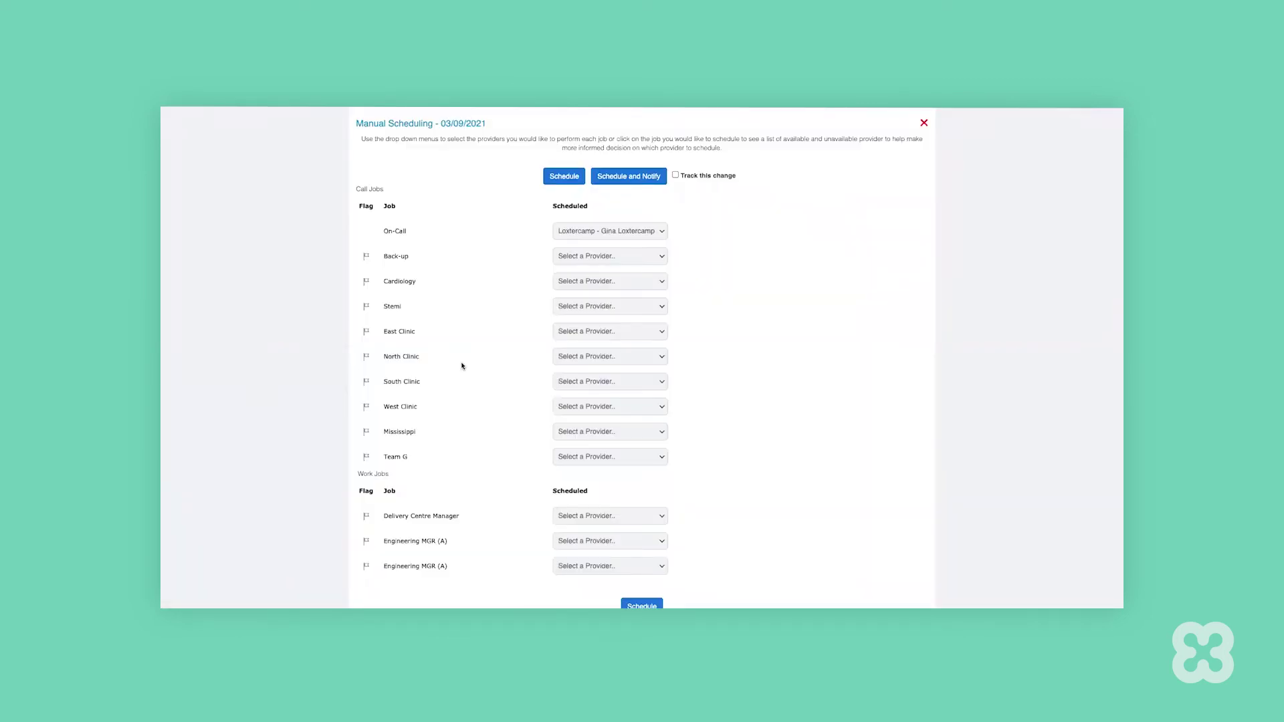
click(635, 231)
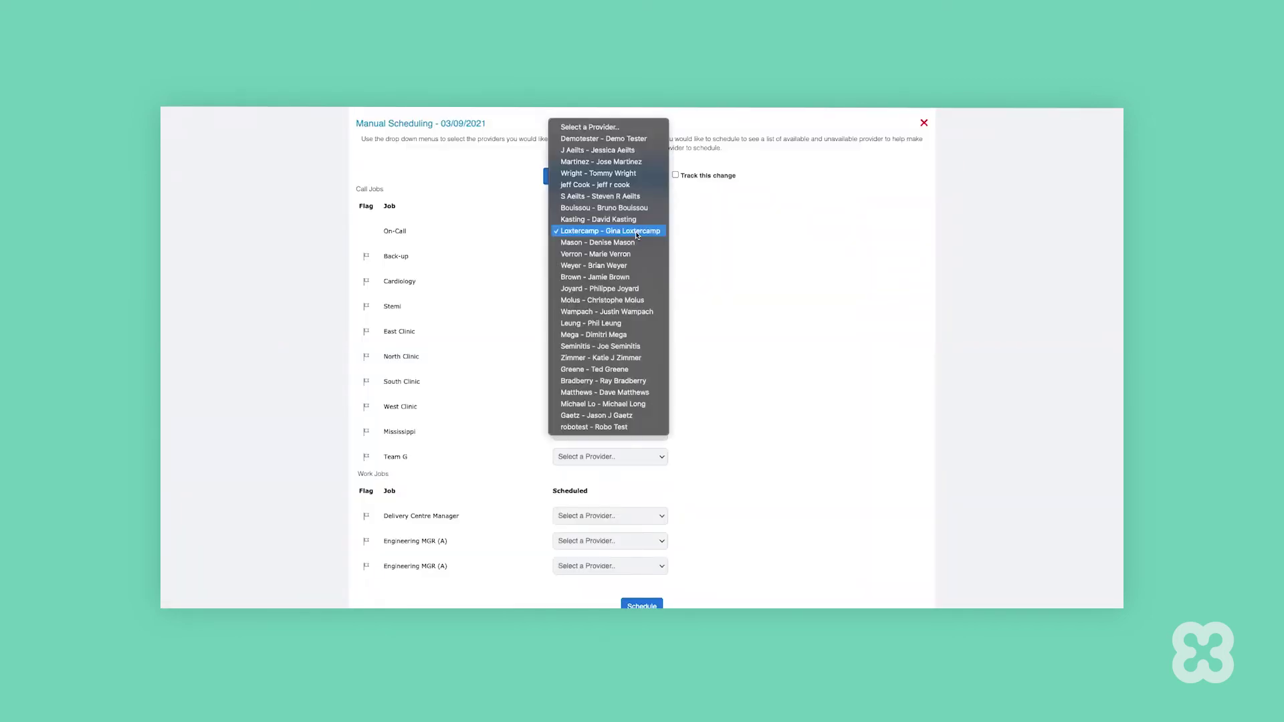
click(702, 230)
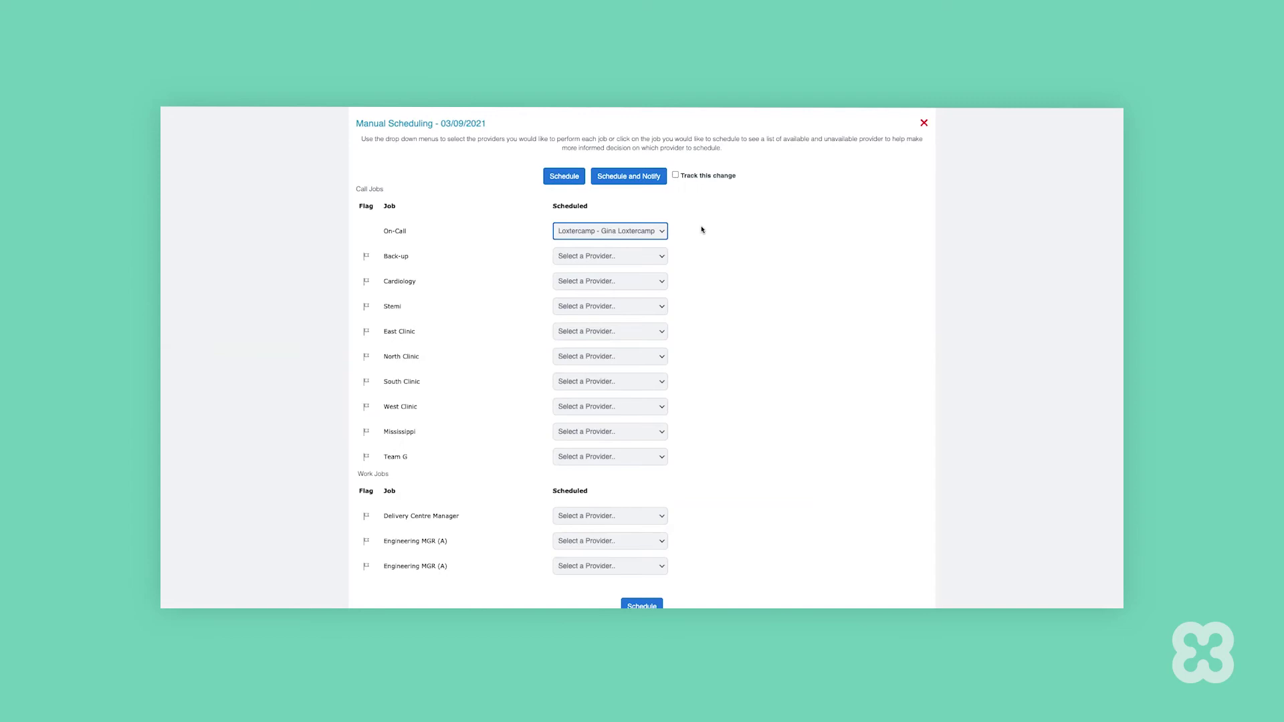
click(645, 256)
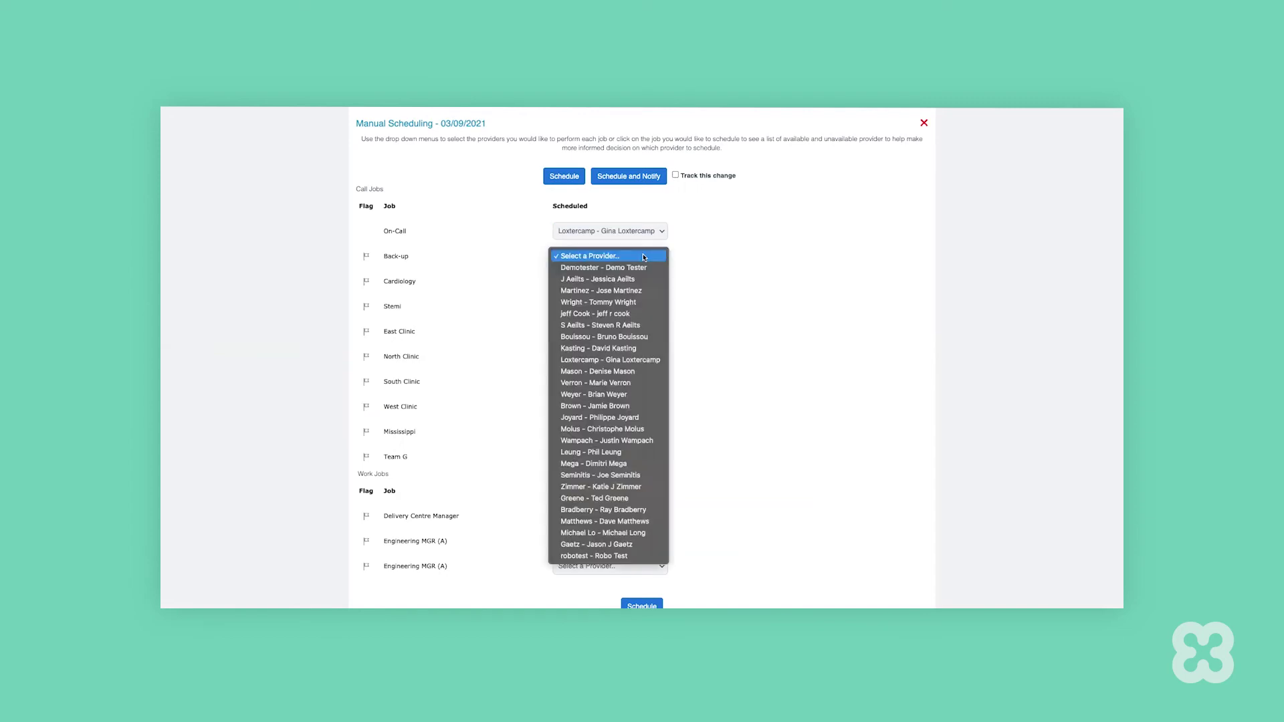
click(705, 260)
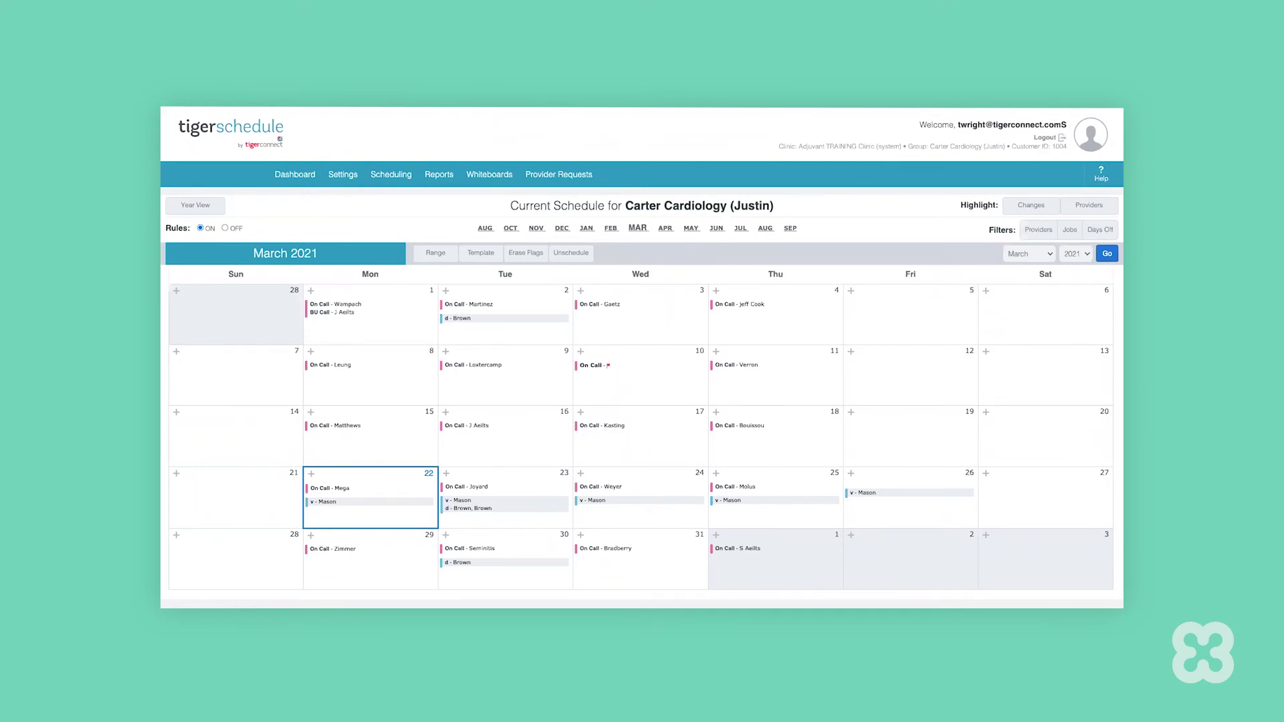
- Open the provider requests page
mouse_move(548, 173)
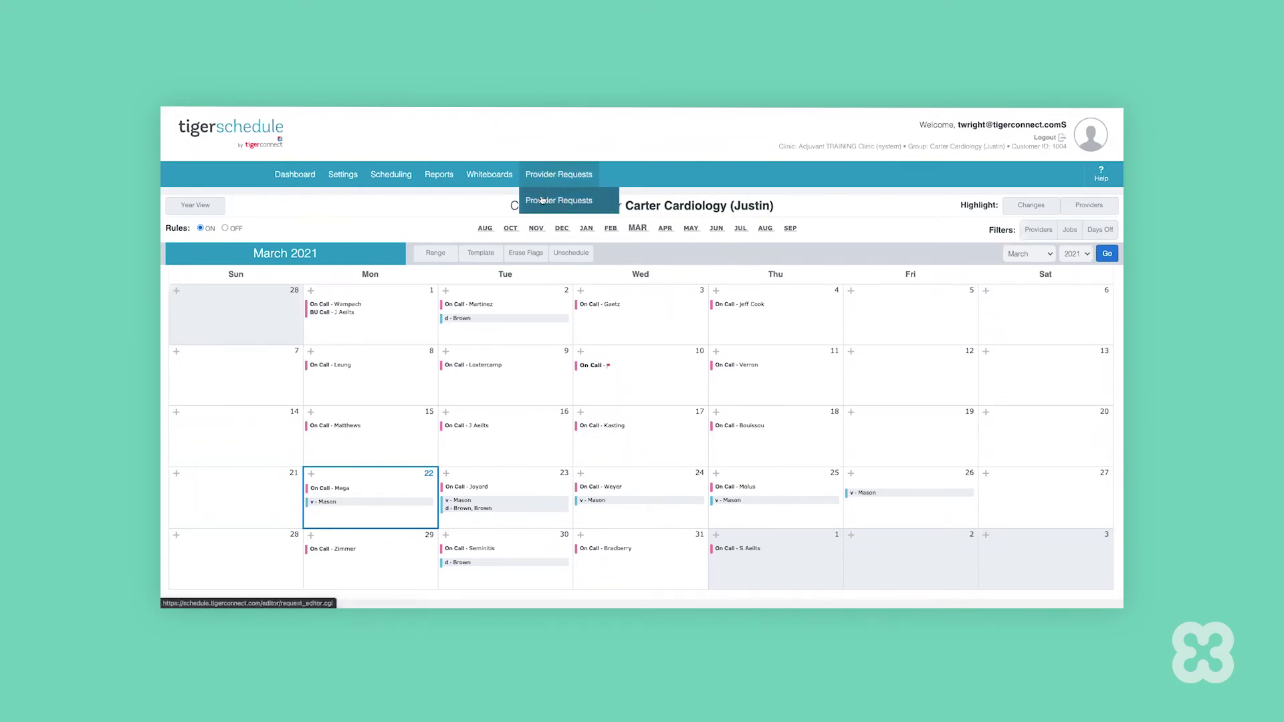
click(541, 199)
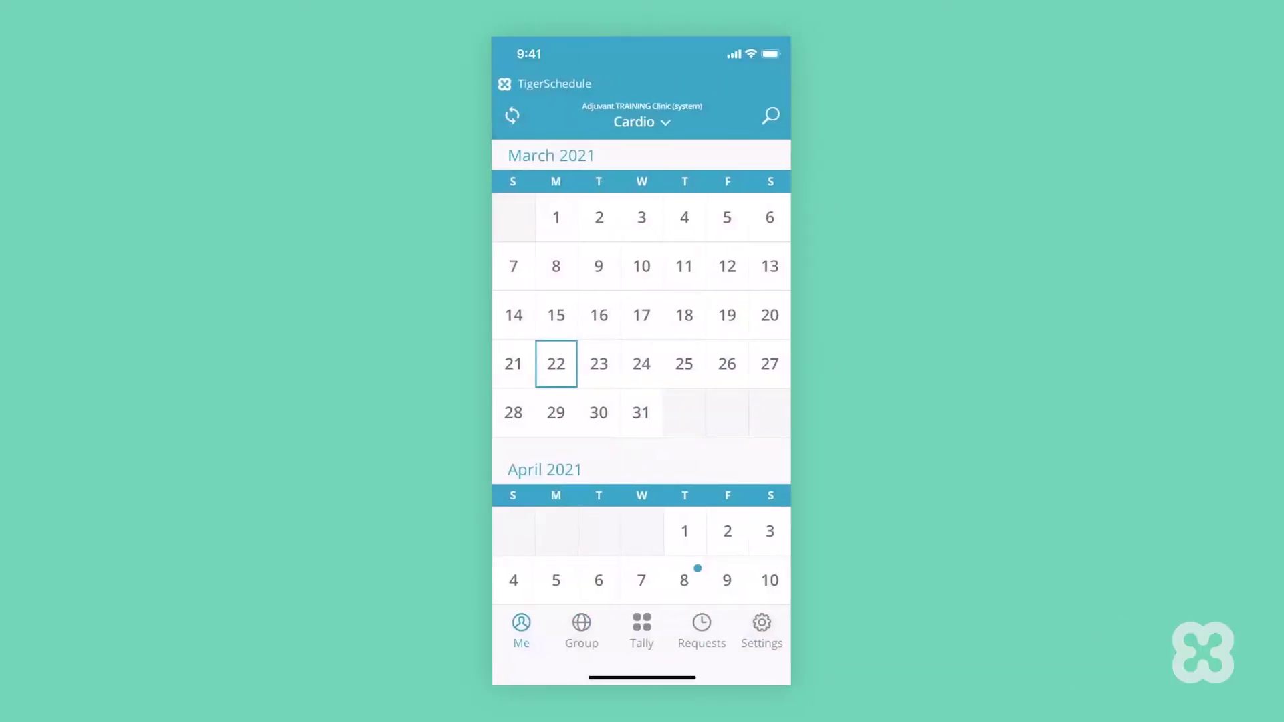
- In the TigerSchedule mobile app, browse the Cardio calendars and view the group's assignments for March 24
scroll(641, 374, down, 2)
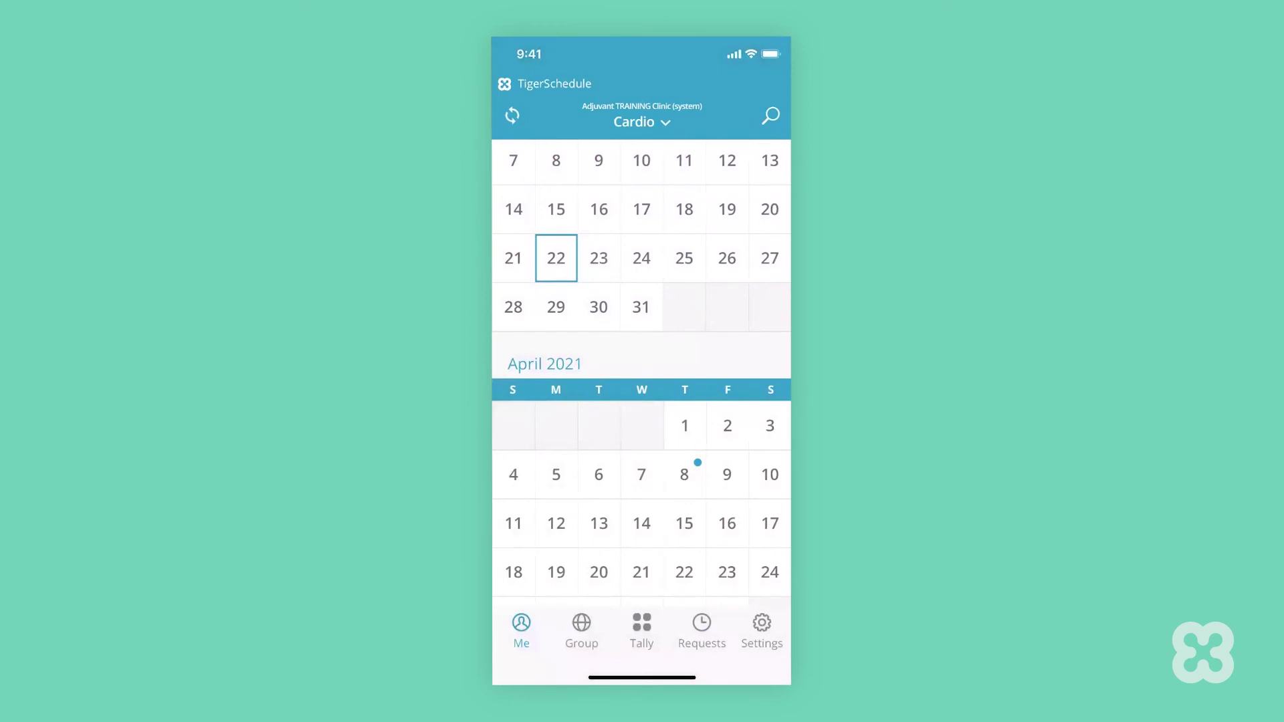
click(641, 121)
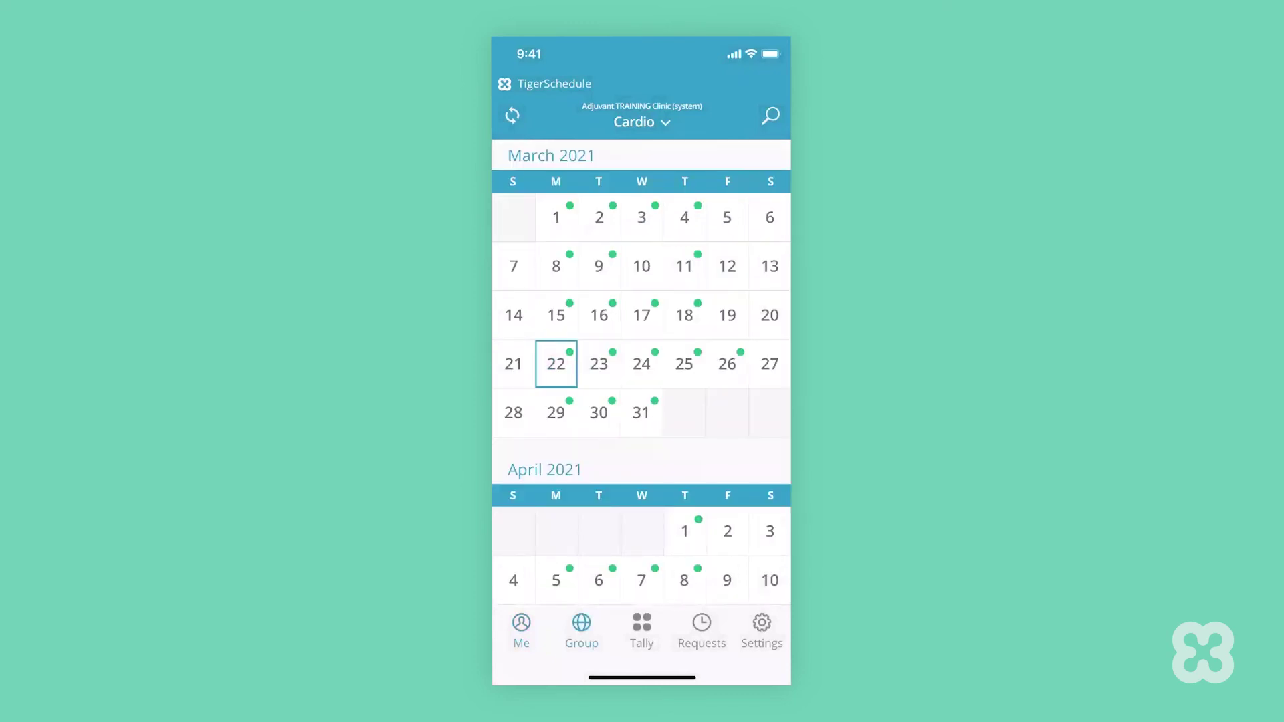
click(641, 364)
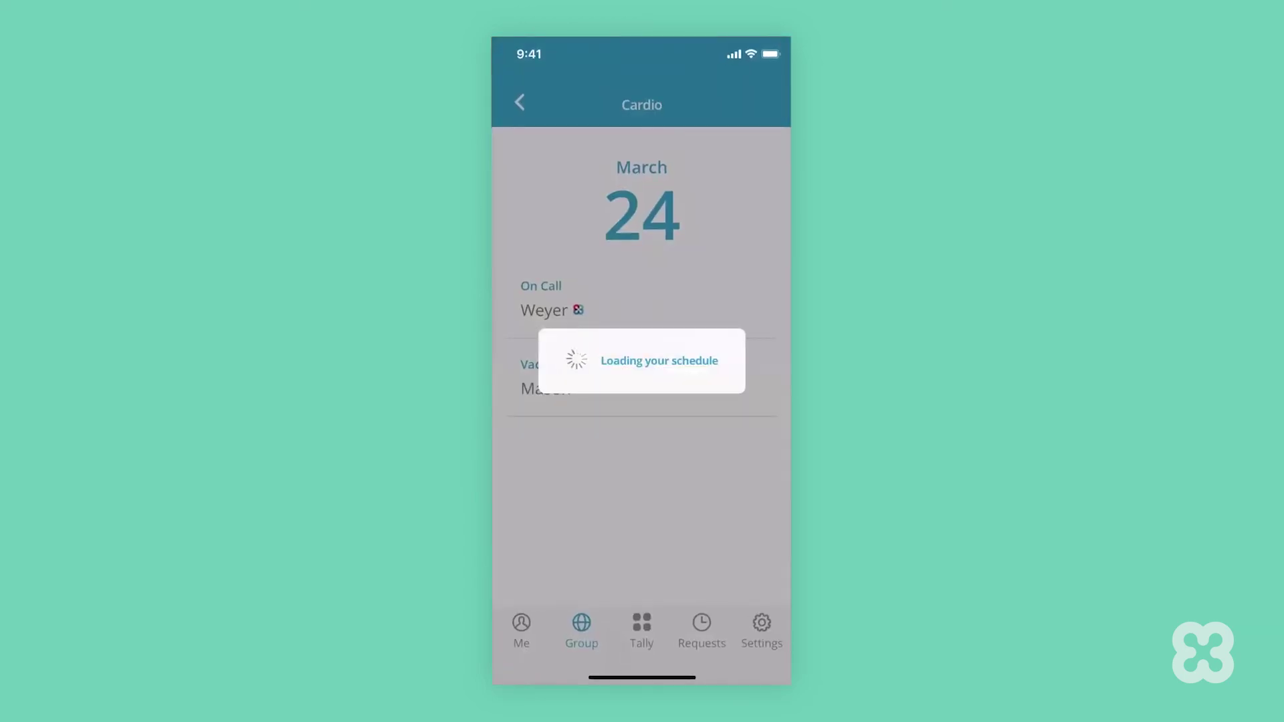
click(520, 101)
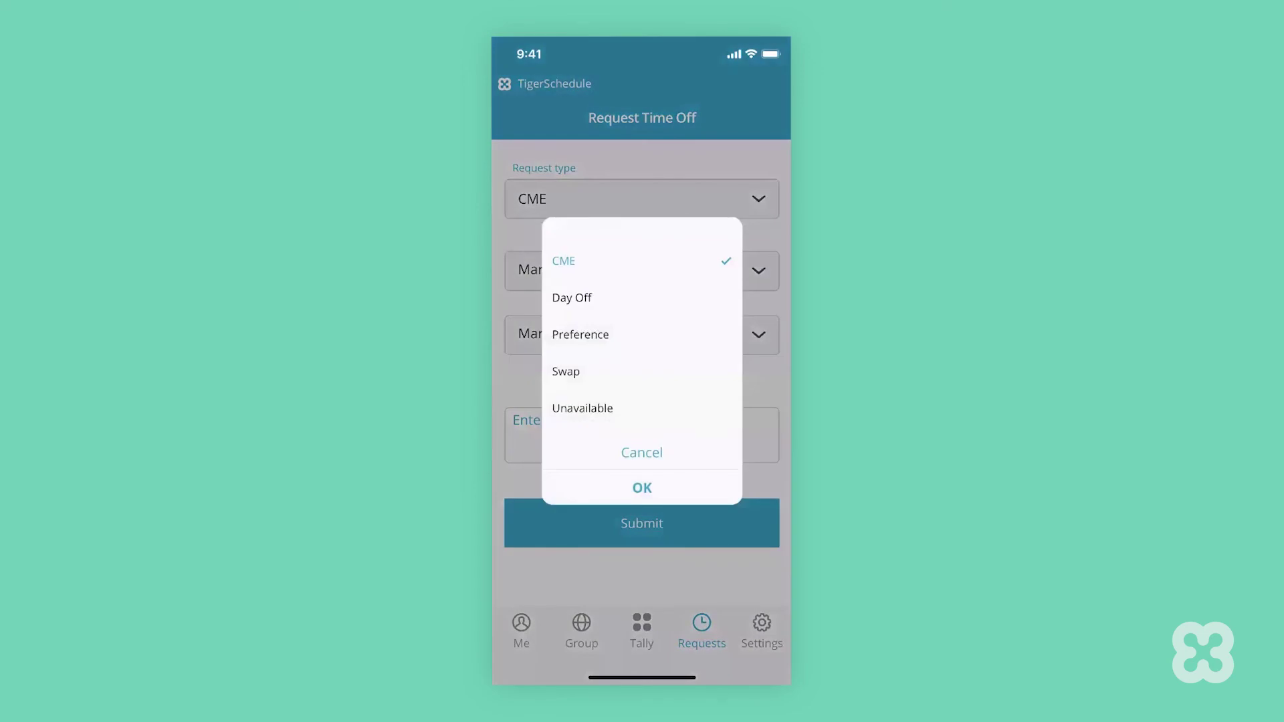
- Set the time-off request type to Swap and select the provider to swap with
click(565, 371)
click(642, 488)
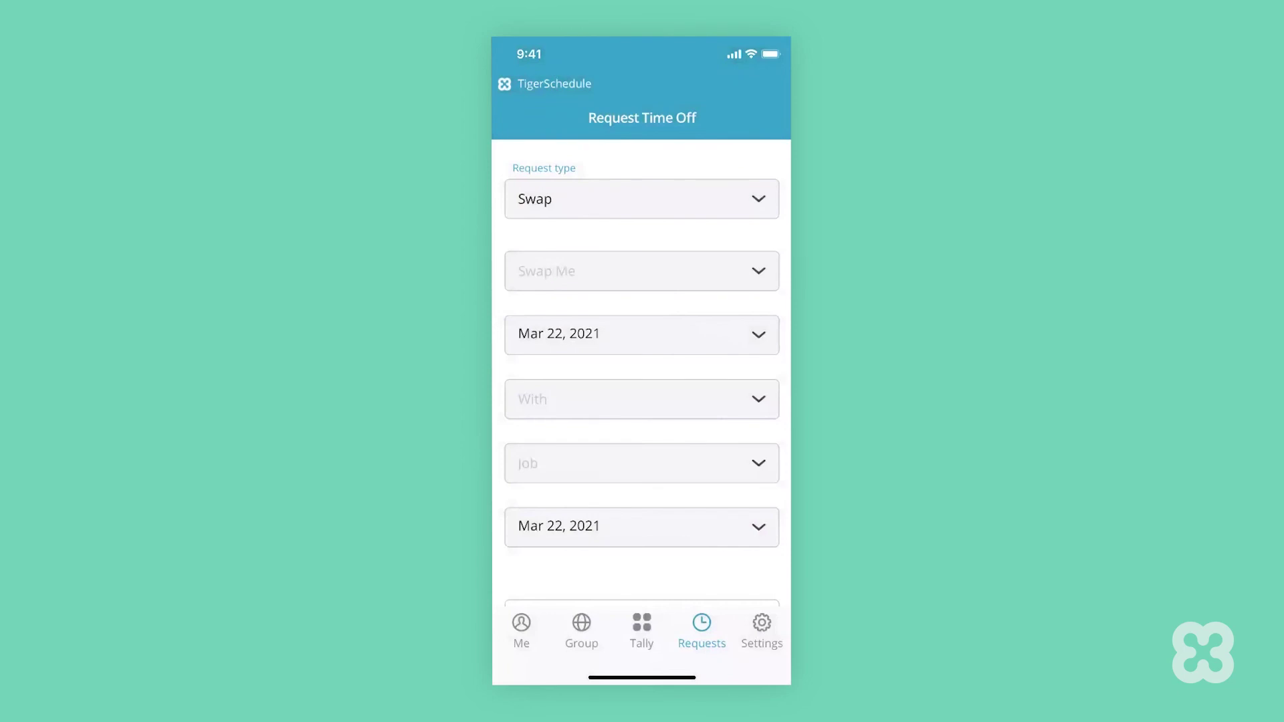
click(641, 399)
click(585, 297)
click(642, 488)
scroll(642, 374, down, 3)
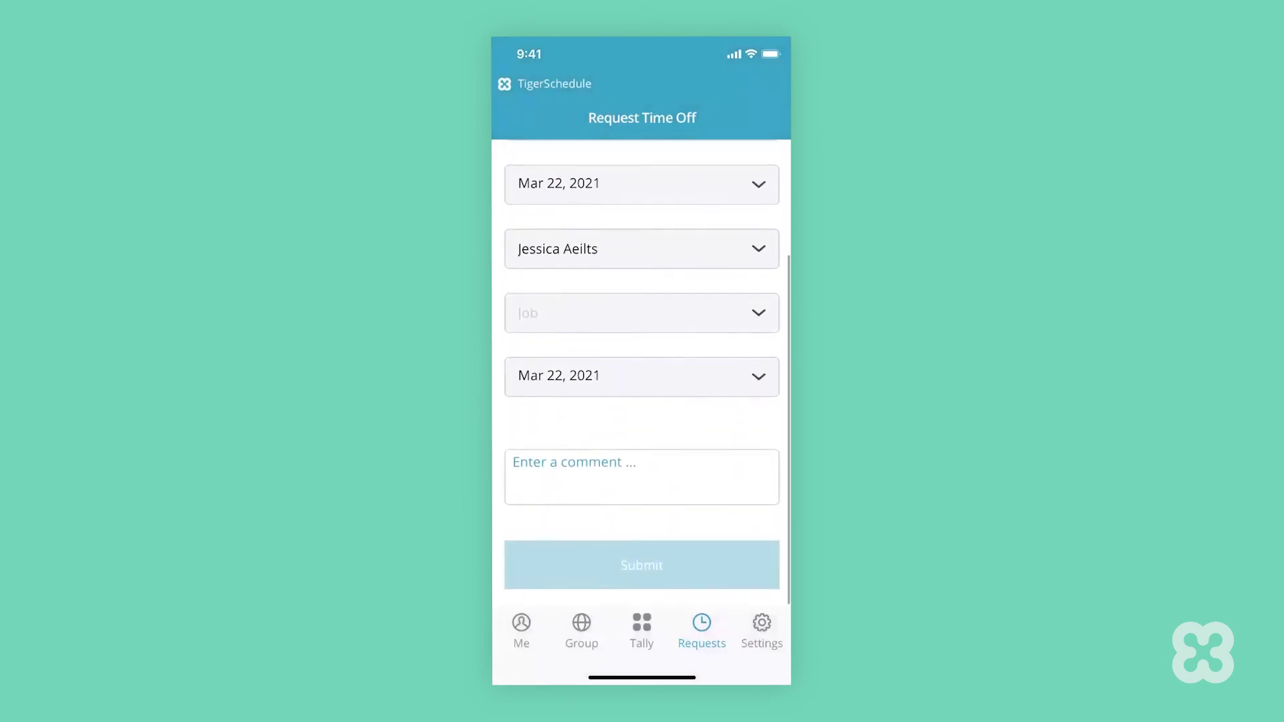